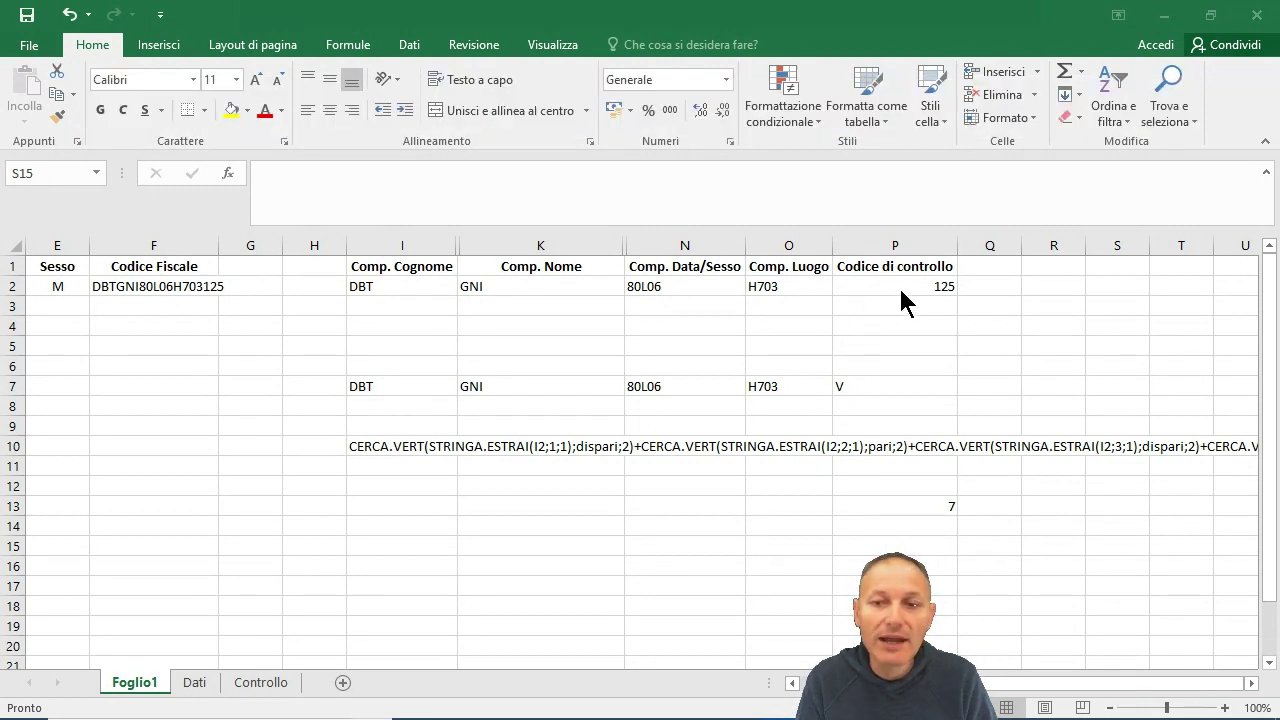
Step: Show P2's long CERCA.VERT(STRINGA.ESTRAI…) sum formula, which gives 125, down to its final term
key("alt+Tab")
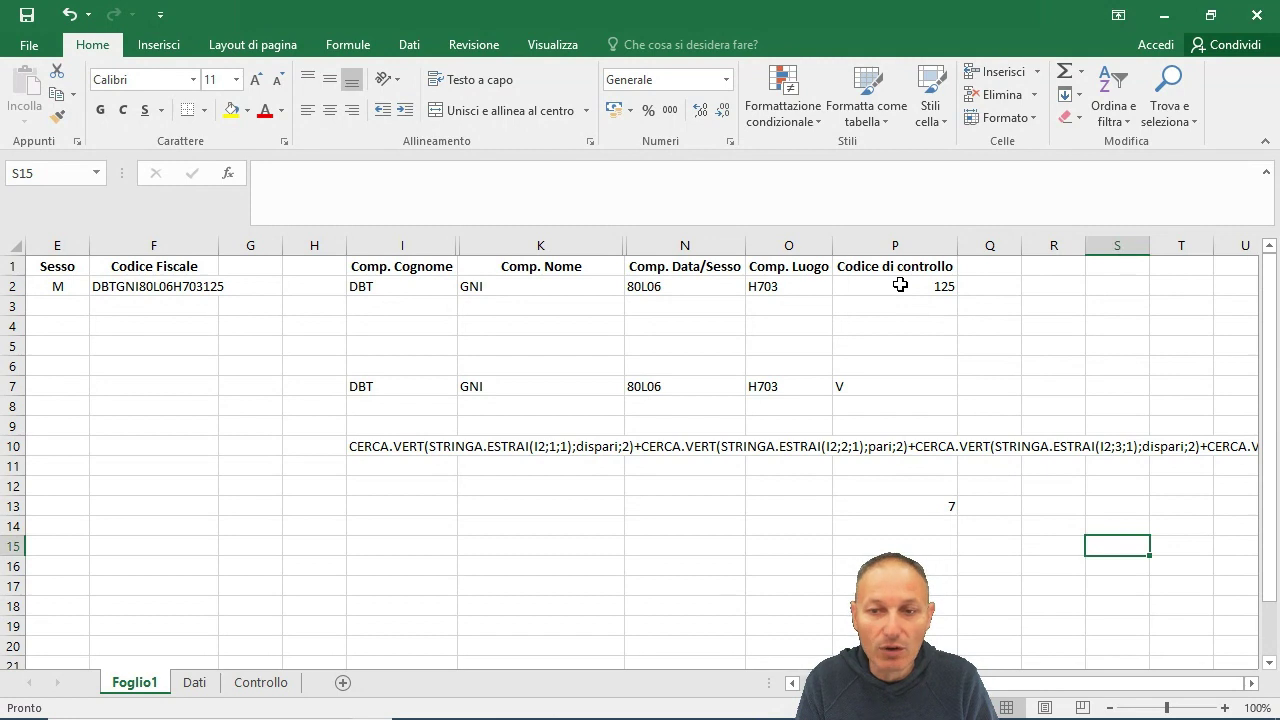
left_click(900, 285)
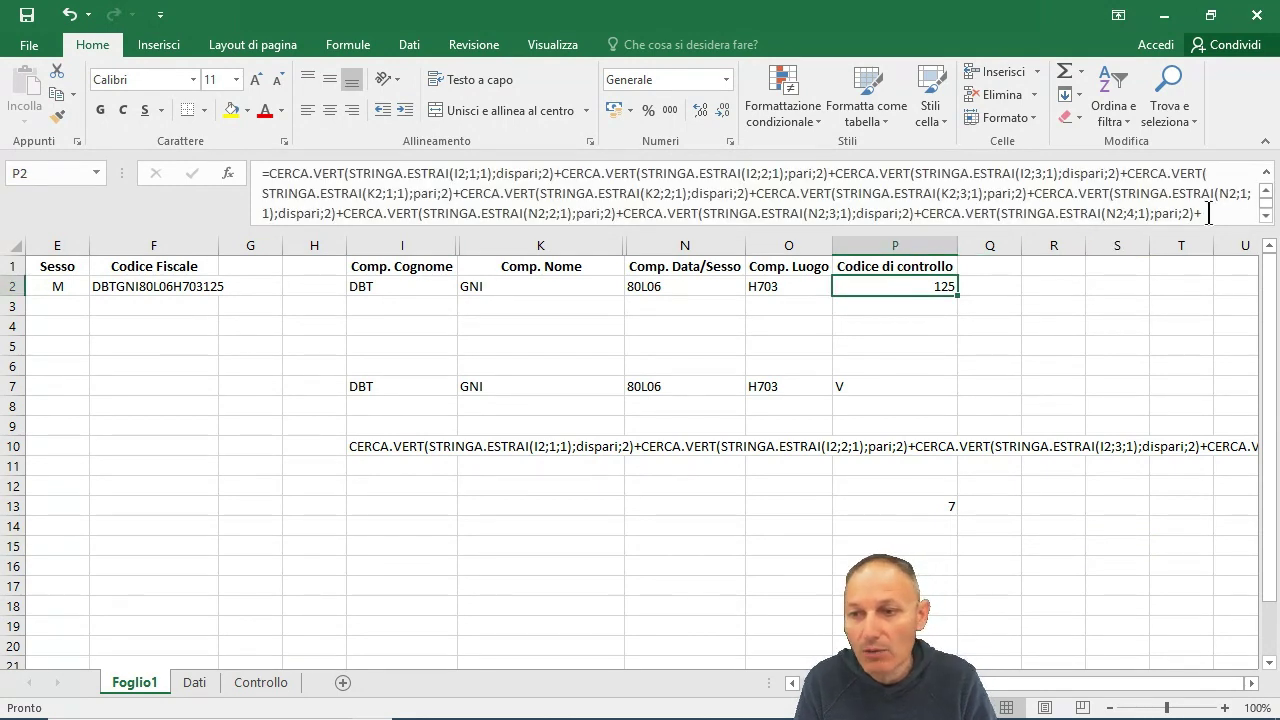
left_click(1265, 215)
left_click(1265, 215)
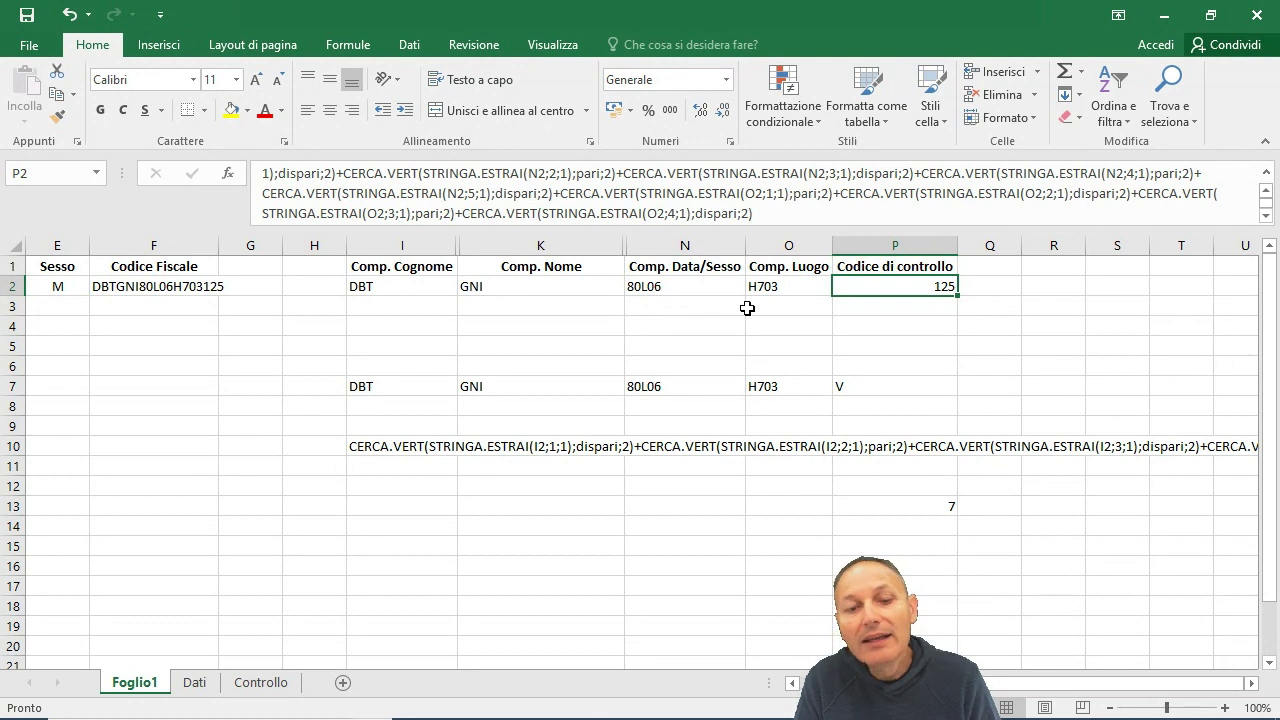
left_click(250, 683)
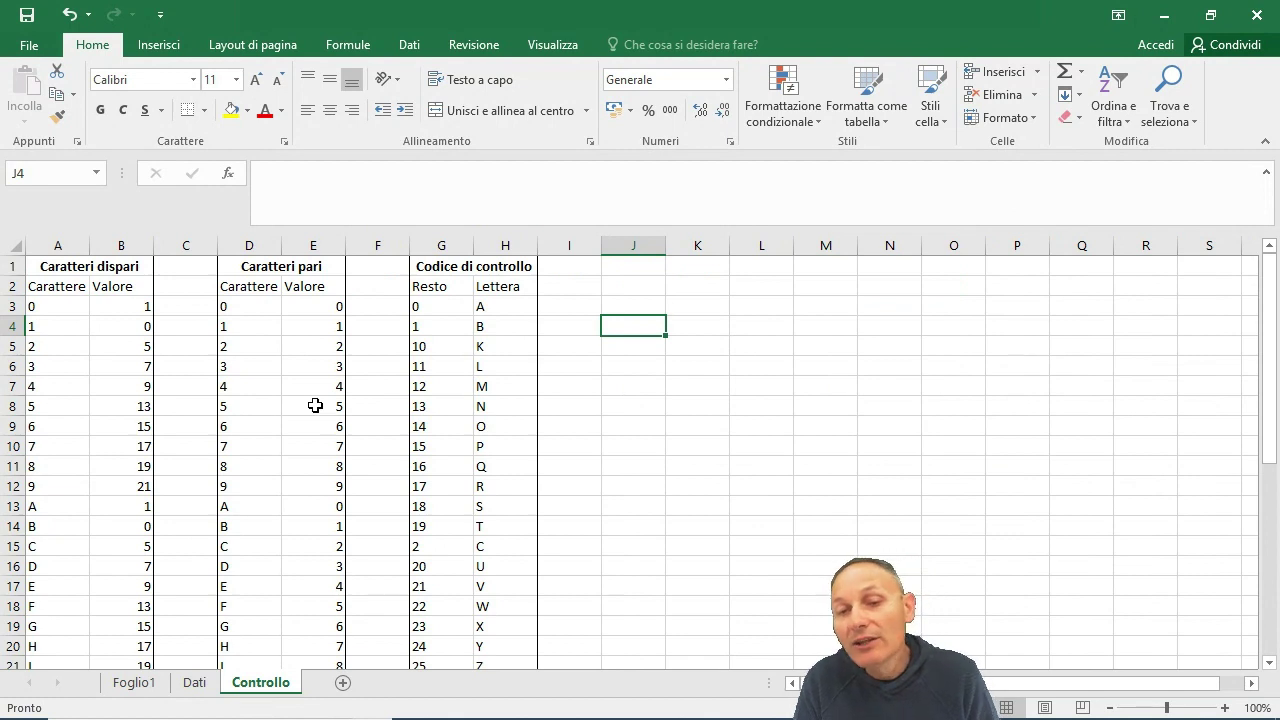
left_click(134, 683)
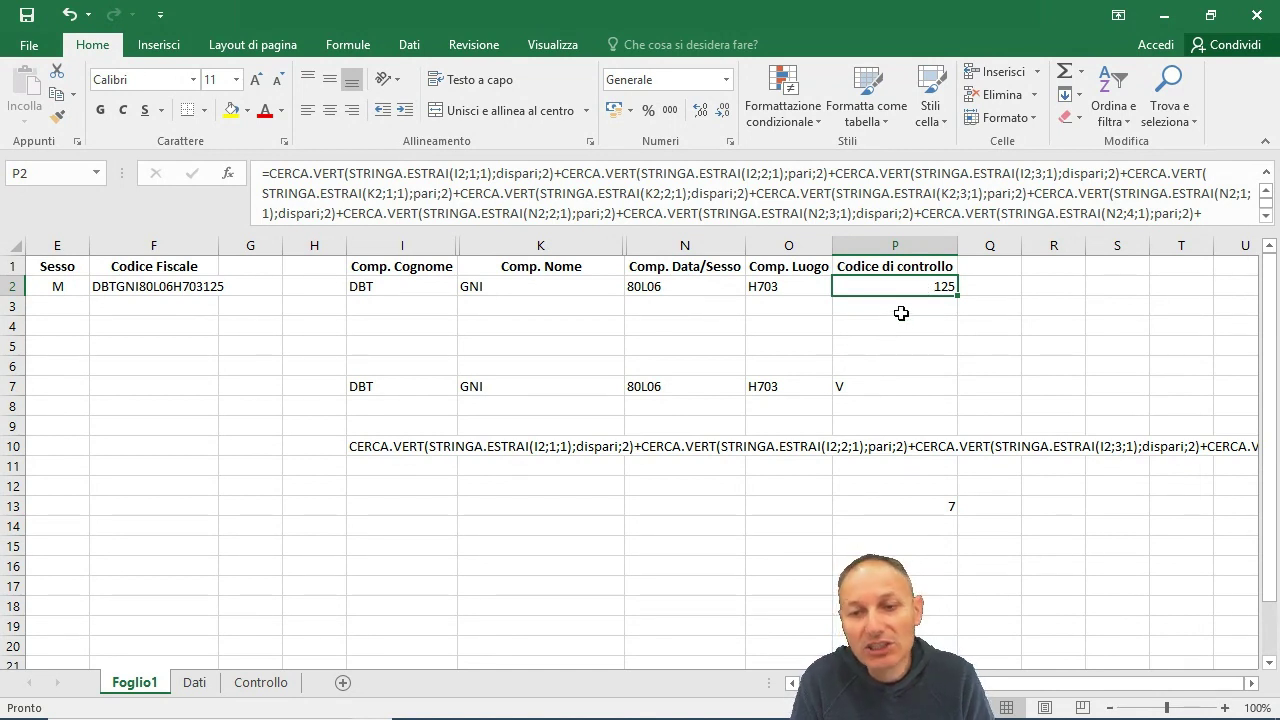
Step: Delete the leftover formula text in I10 and the stray value 7 in P13
left_click(385, 446)
key("Delete")
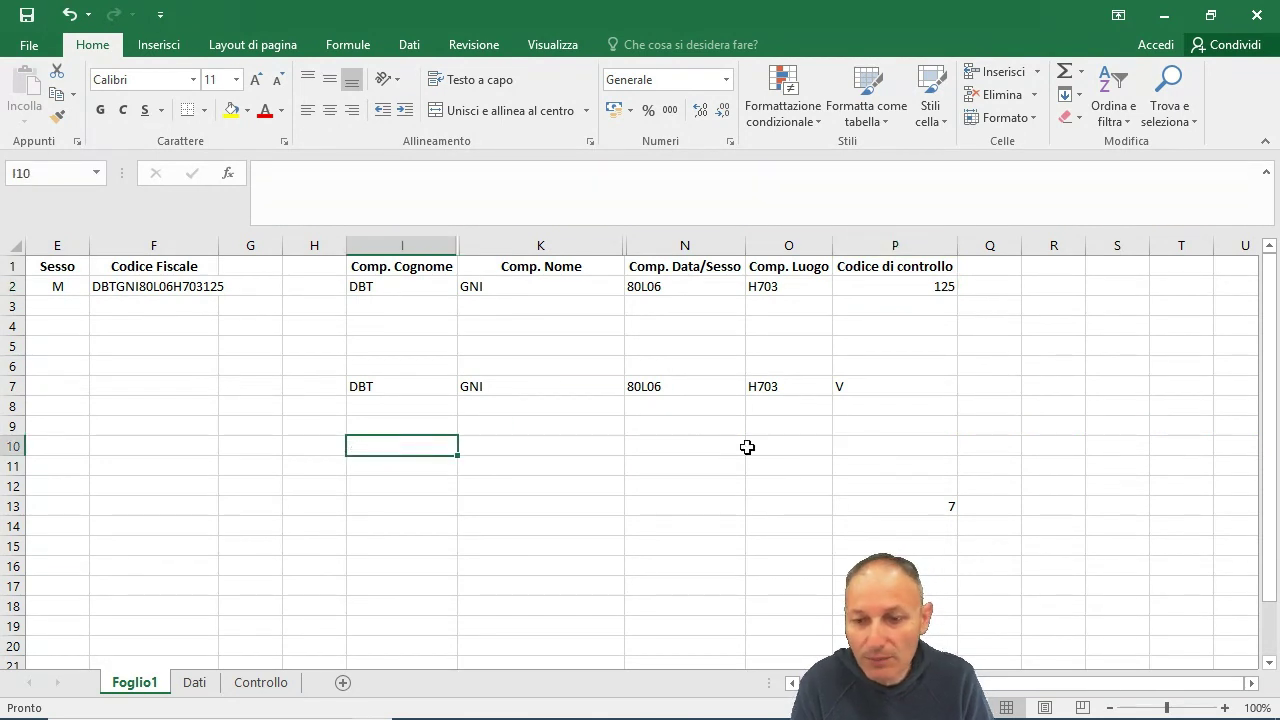
left_click(903, 518)
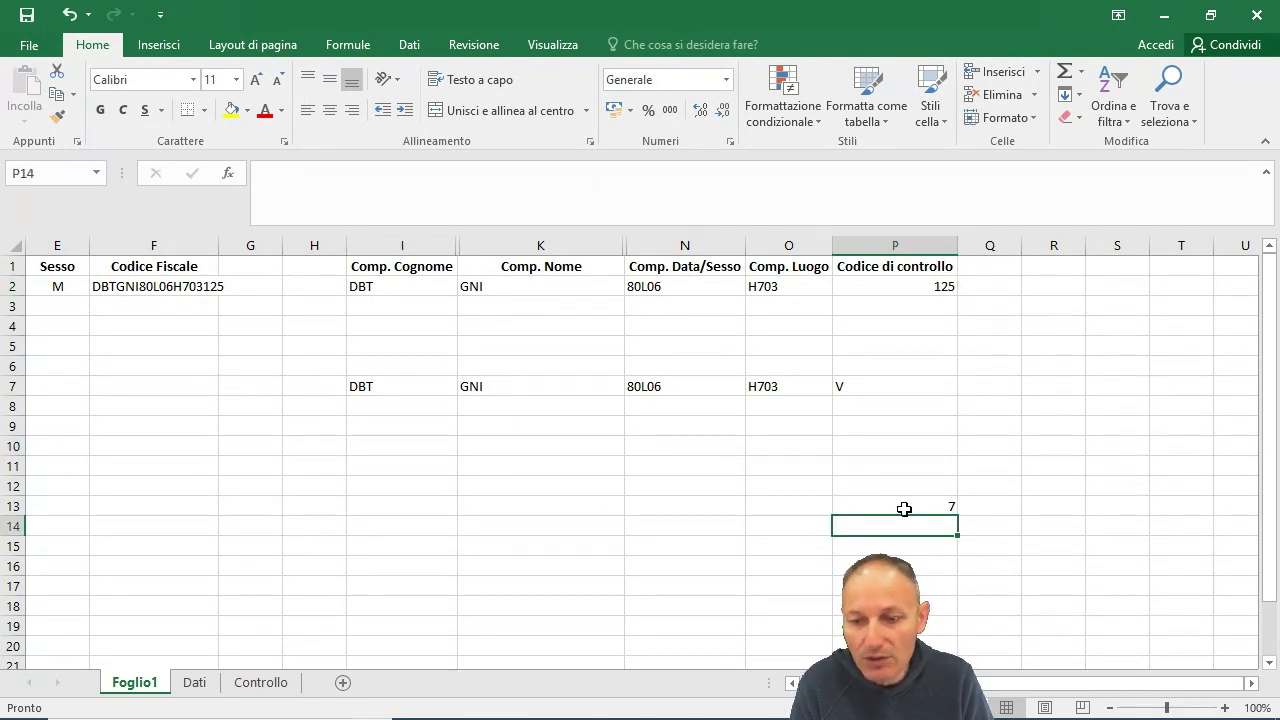
left_click(903, 509)
key("Delete")
Step: Review P2's check-sum formula again and select empty cell O10 for a test
left_click(932, 442)
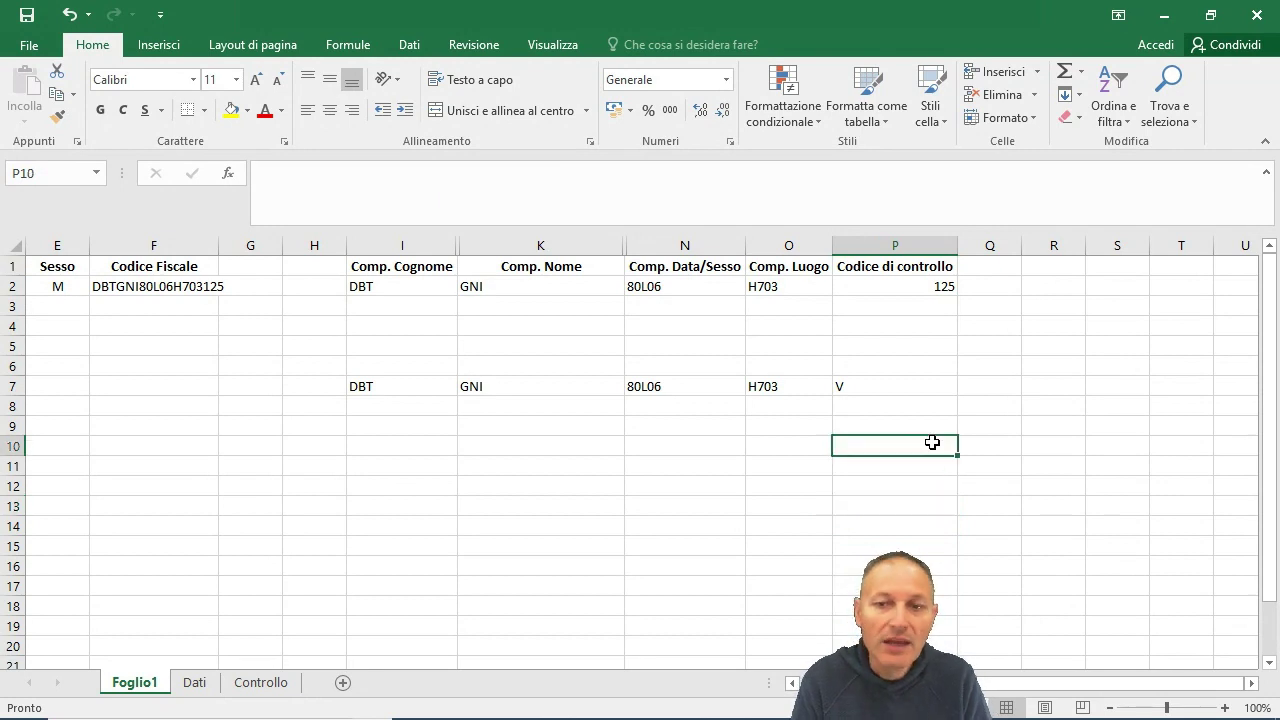
left_click(916, 290)
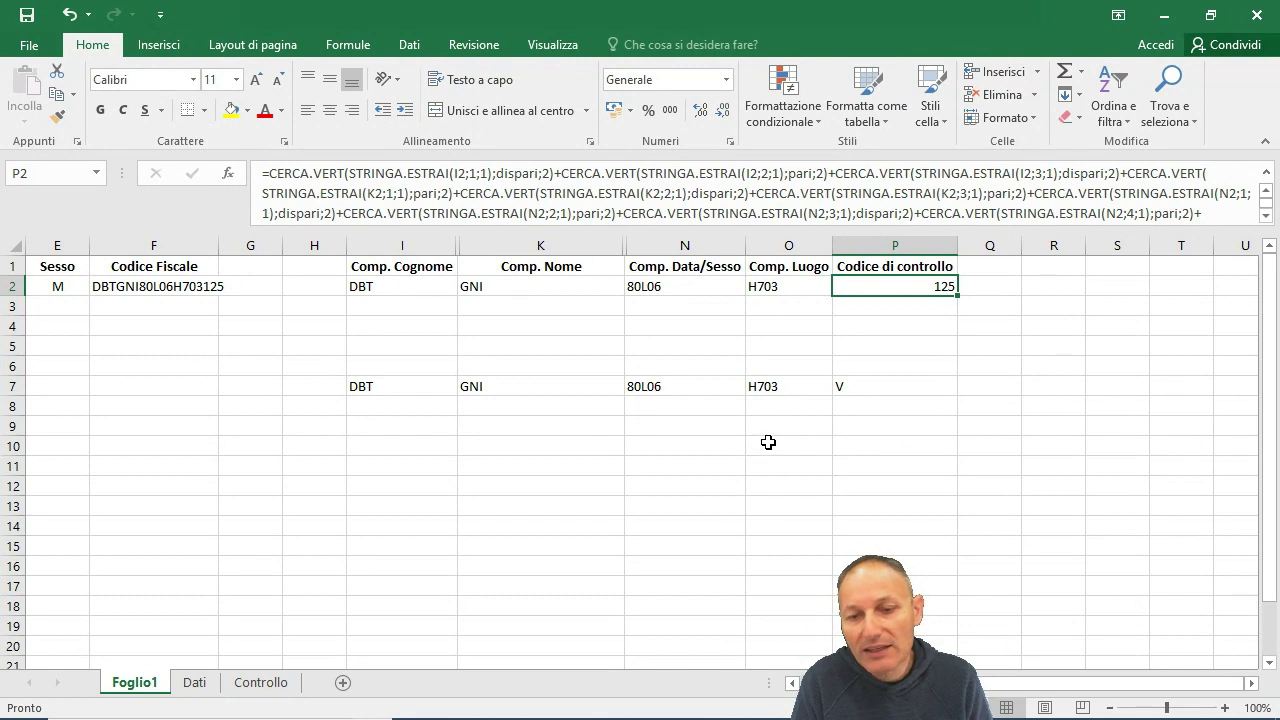
left_click(768, 442)
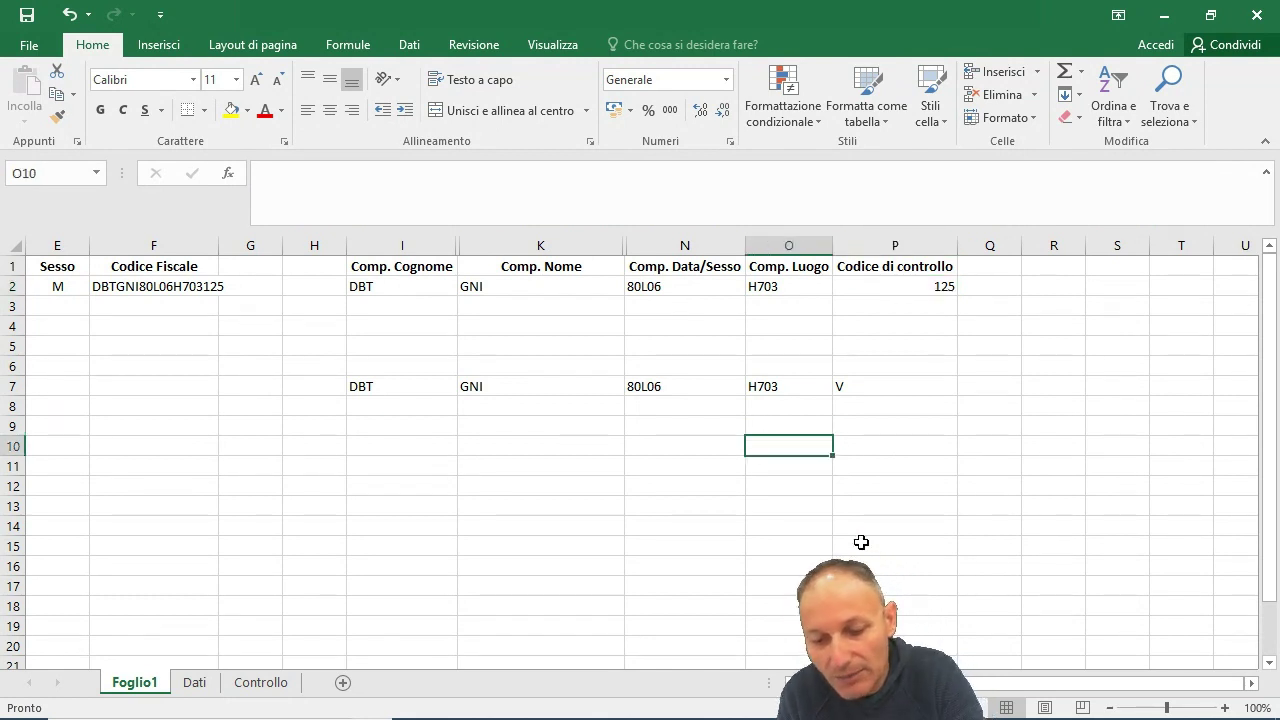
Step: Calculate =125/26 in O10, giving 4,807692308
type("=")
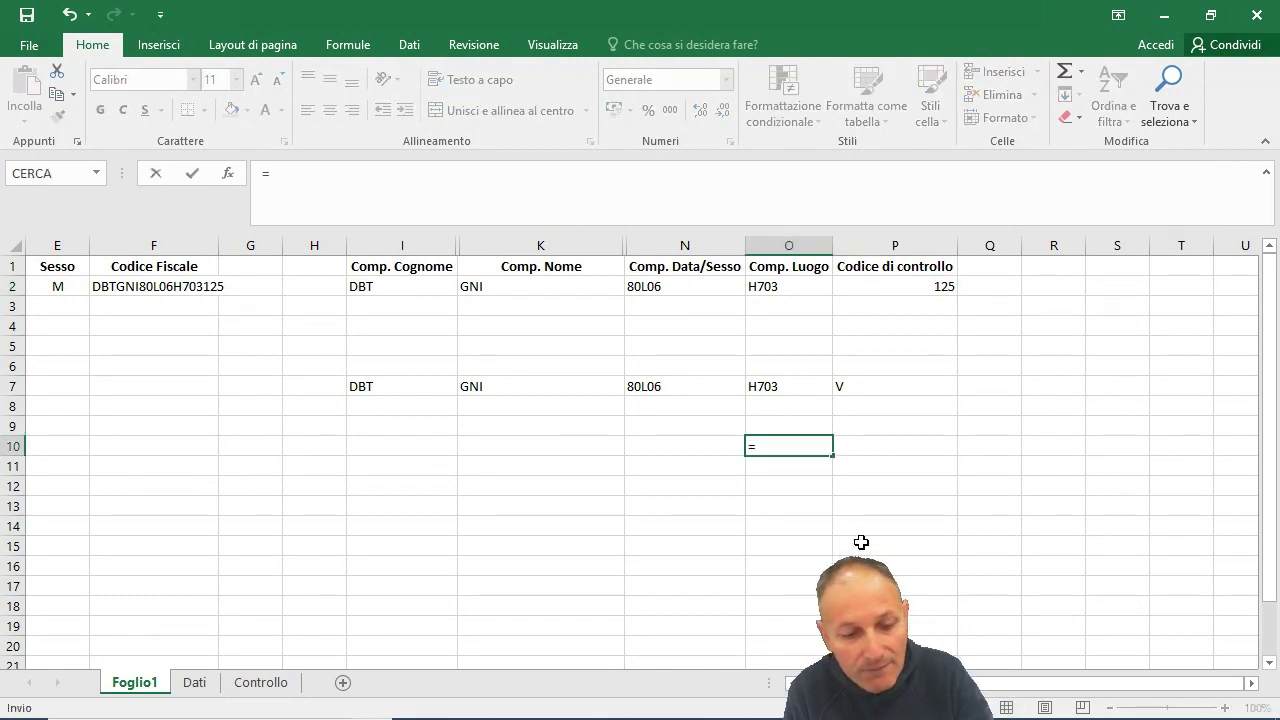
type("125")
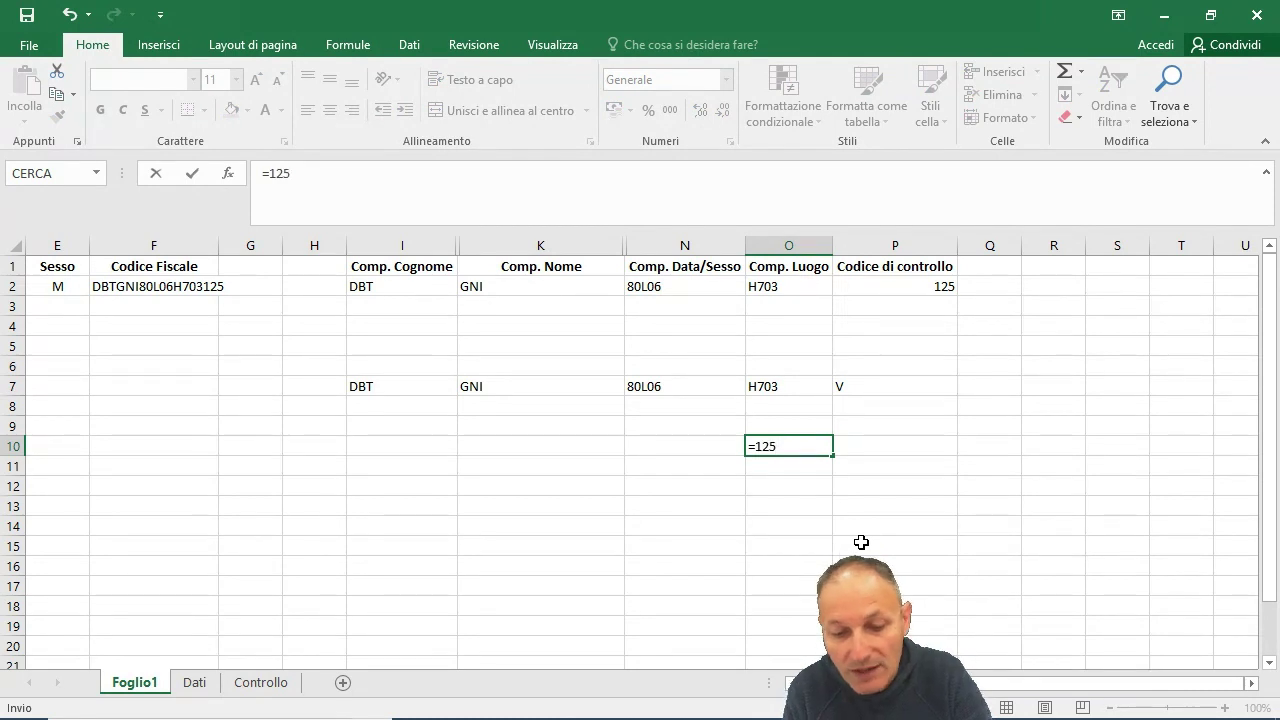
type("/26")
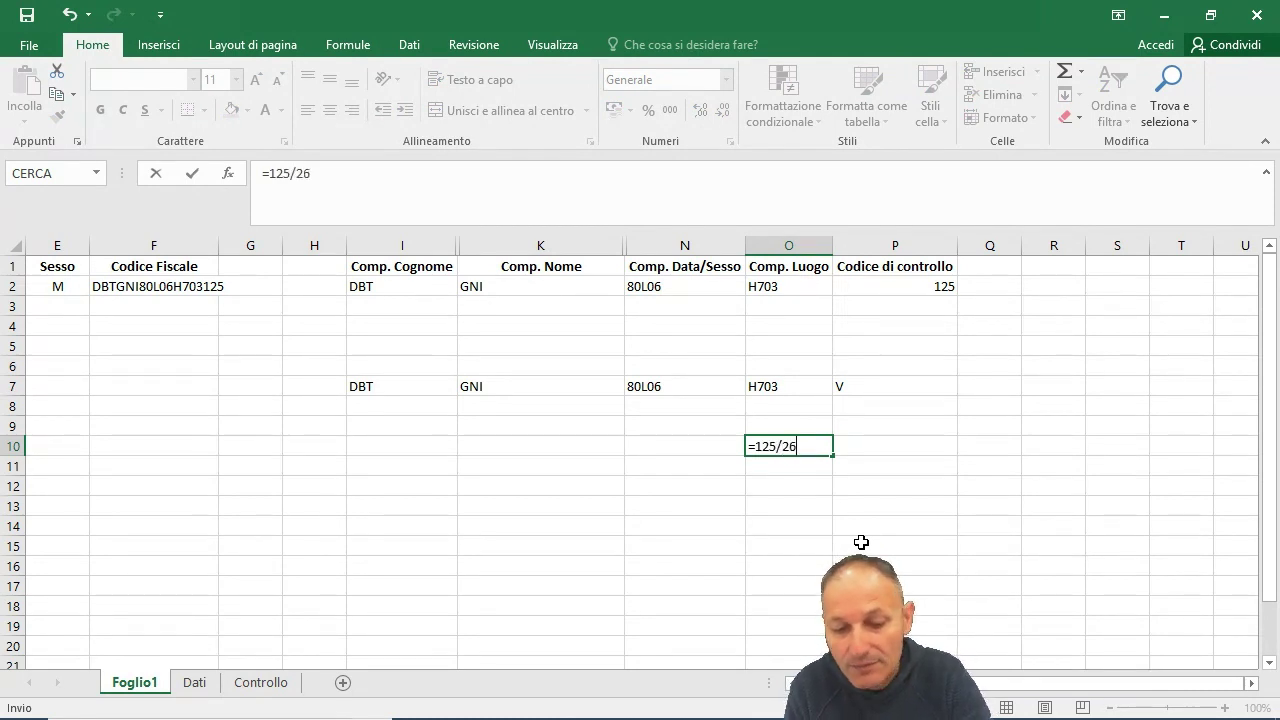
key("Return")
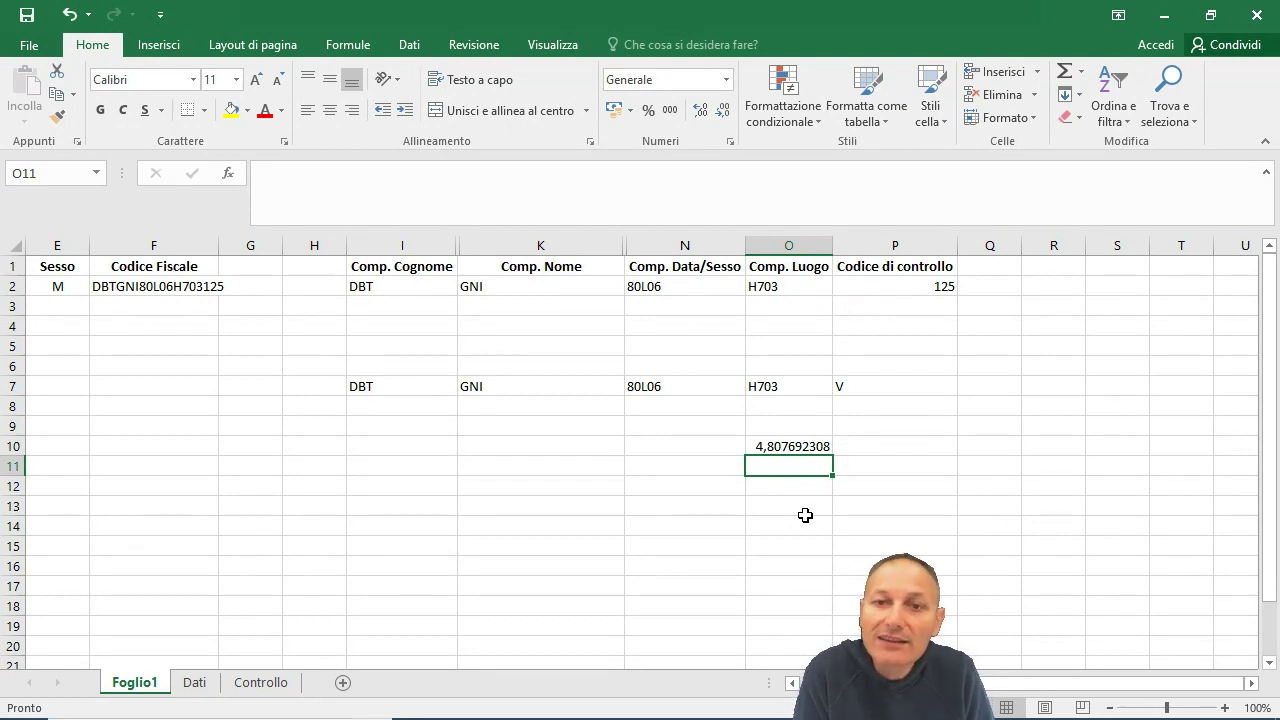
key("Down")
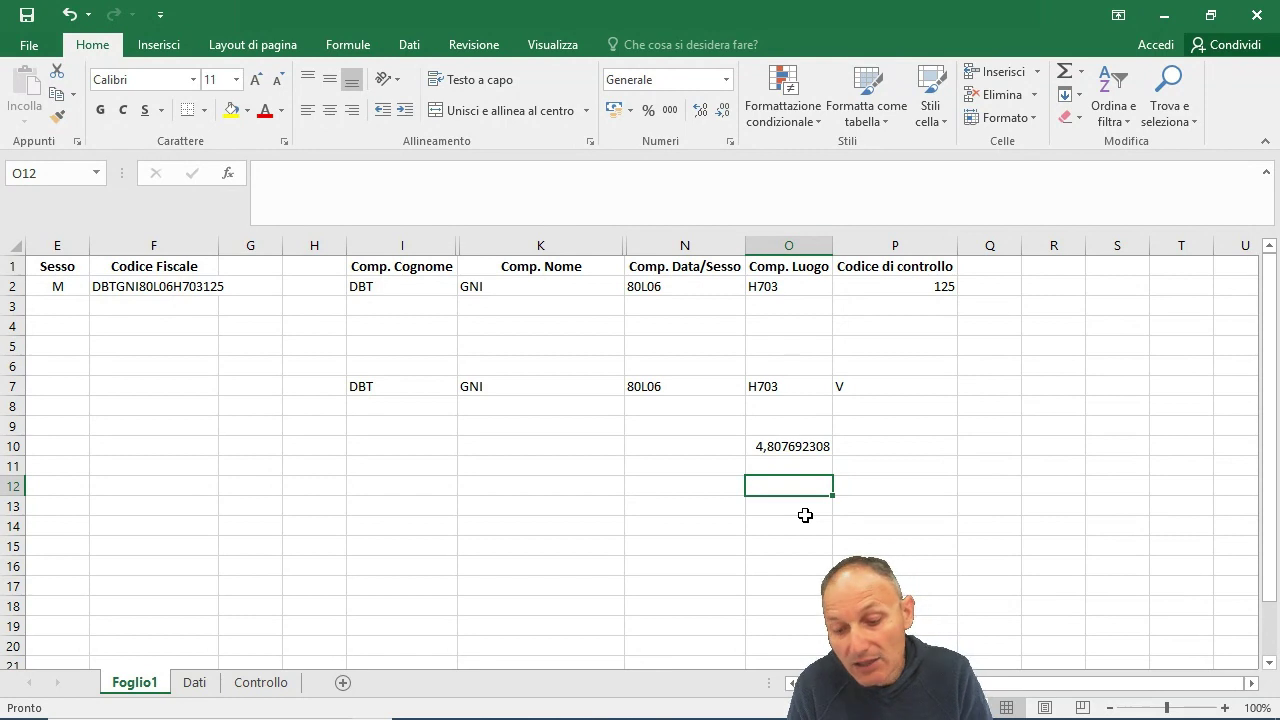
Step: Enter =RESTO(125;26) in O12, returning the remainder 21
type("=")
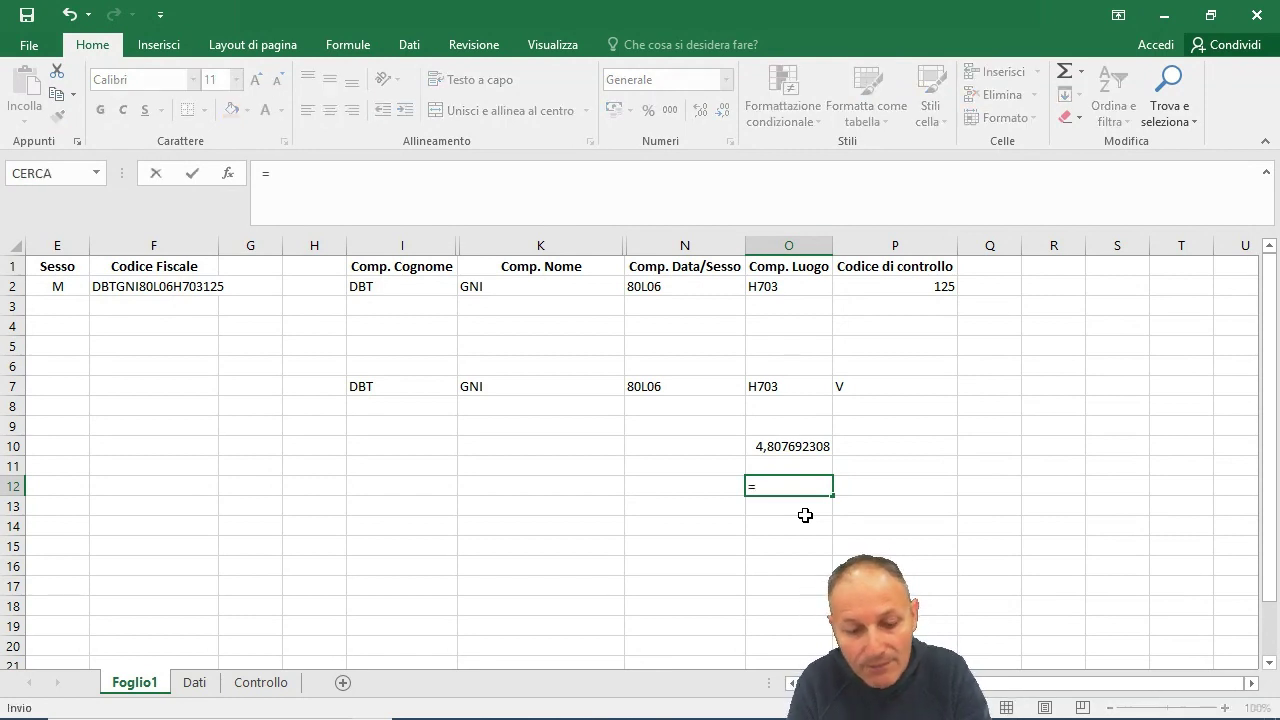
type("resto")
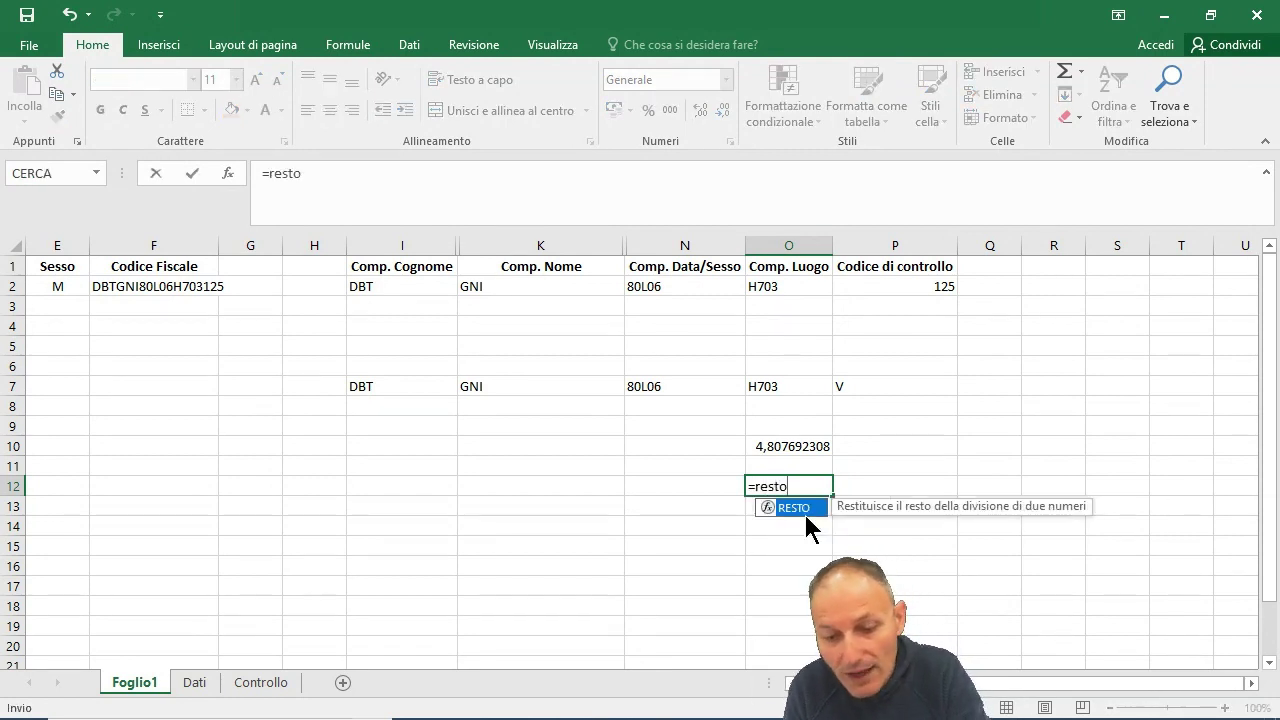
type("(")
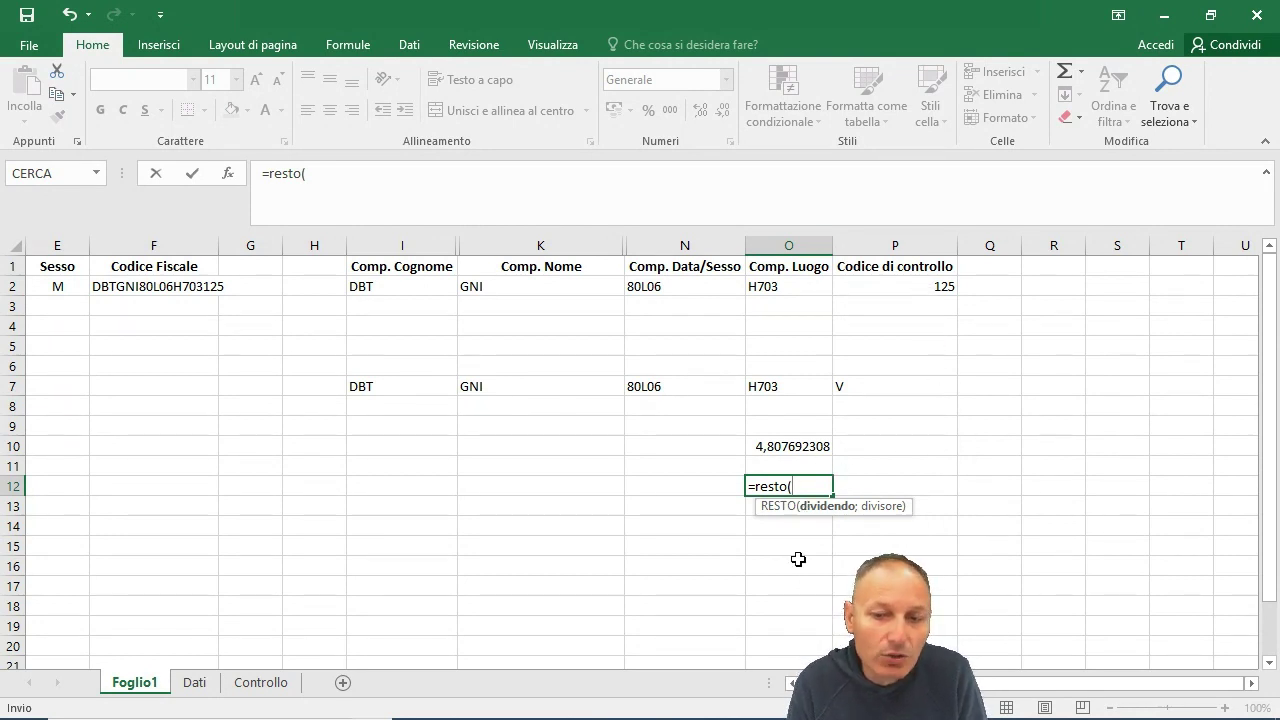
type("12")
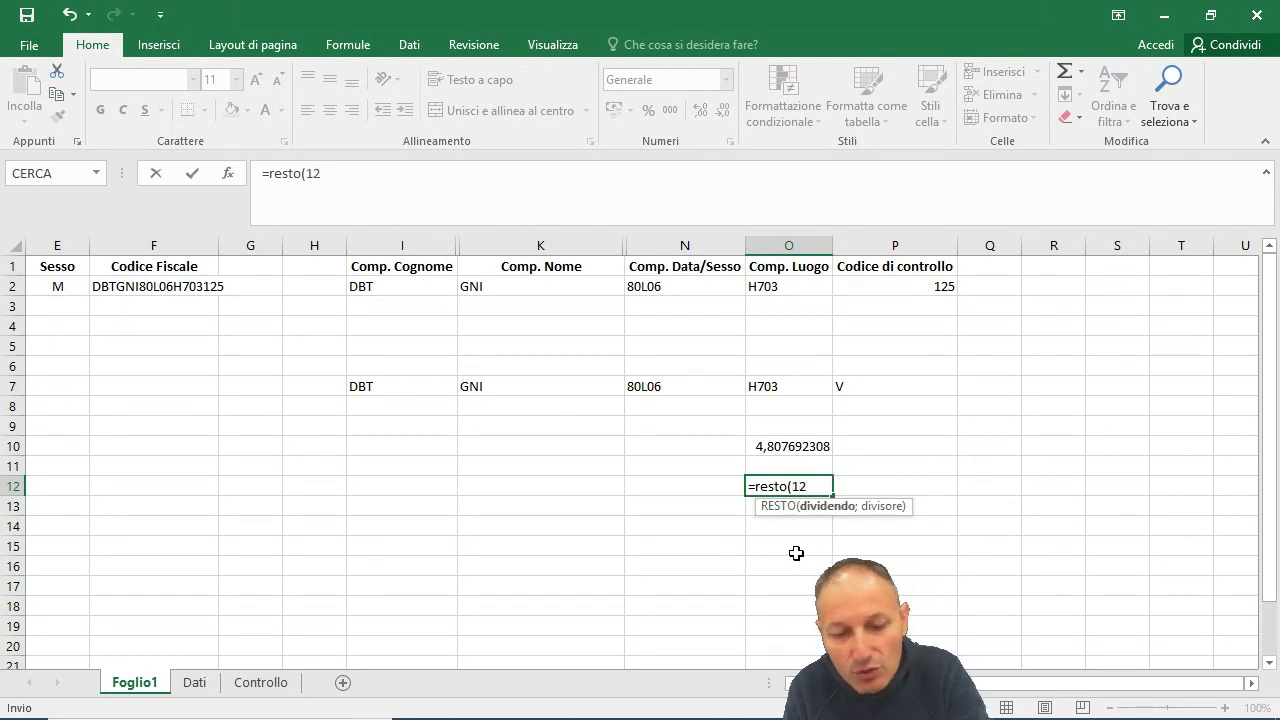
type("5")
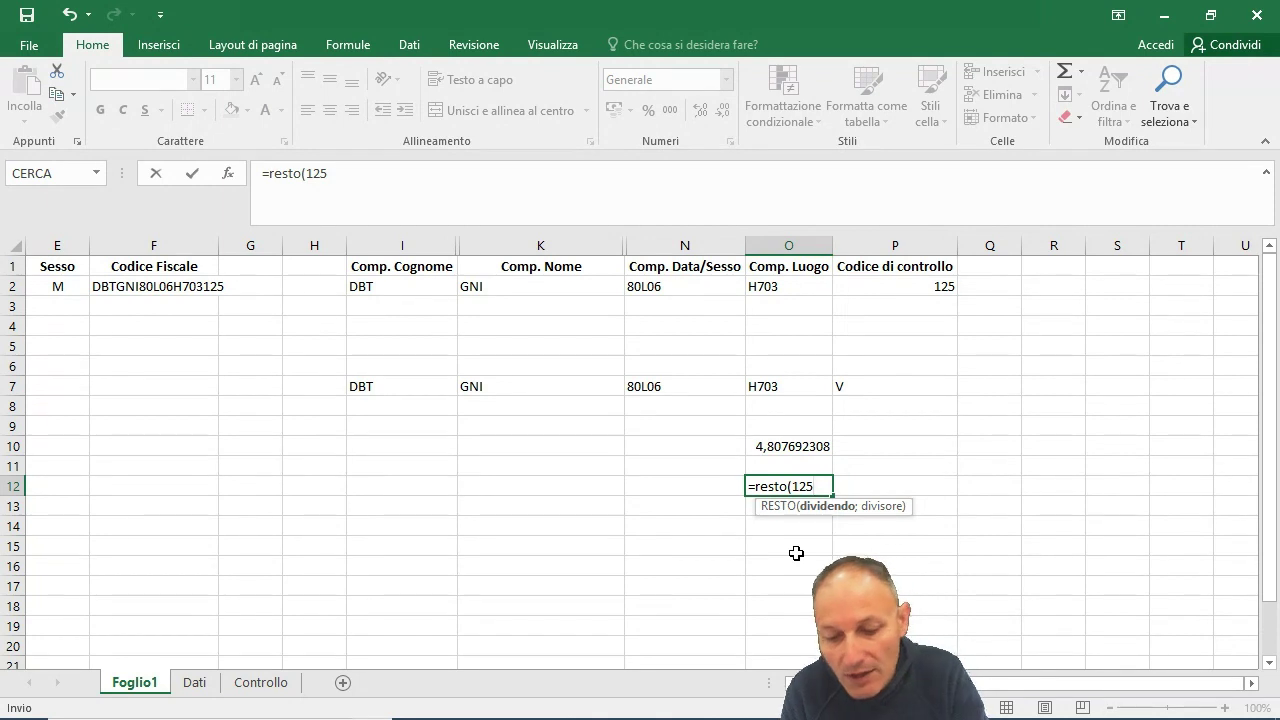
type(";")
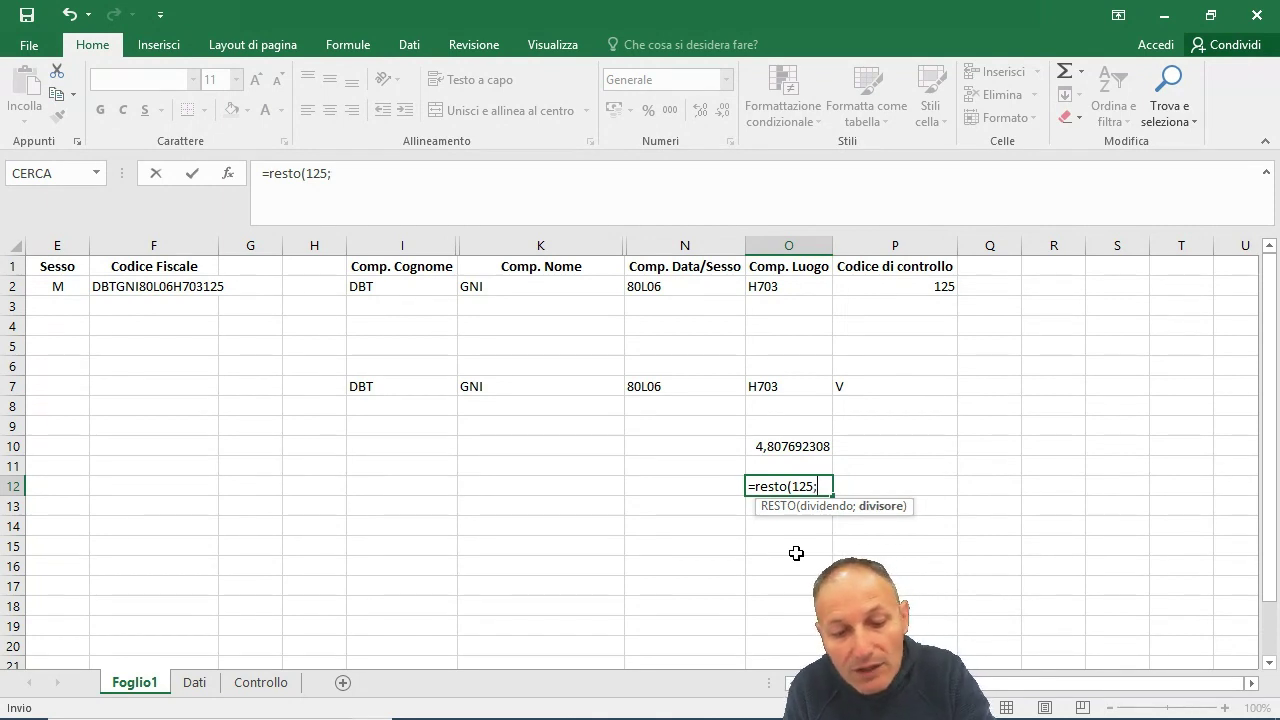
type("26")
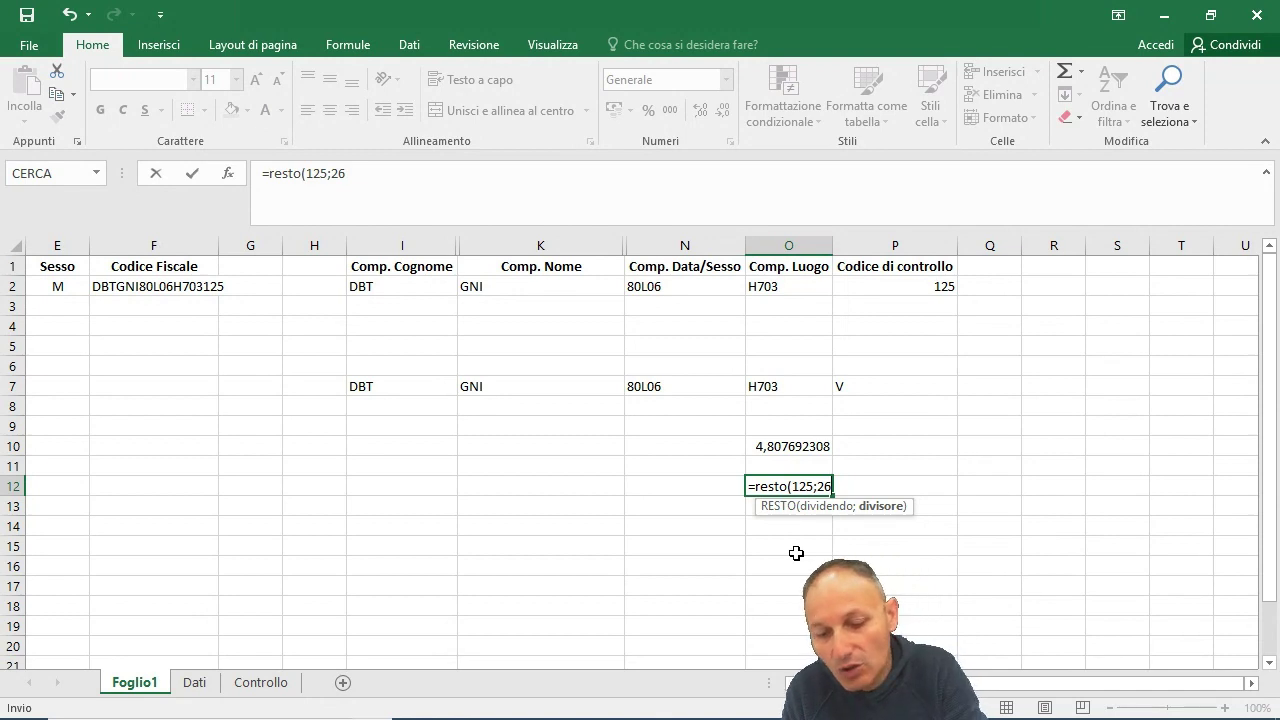
type(")")
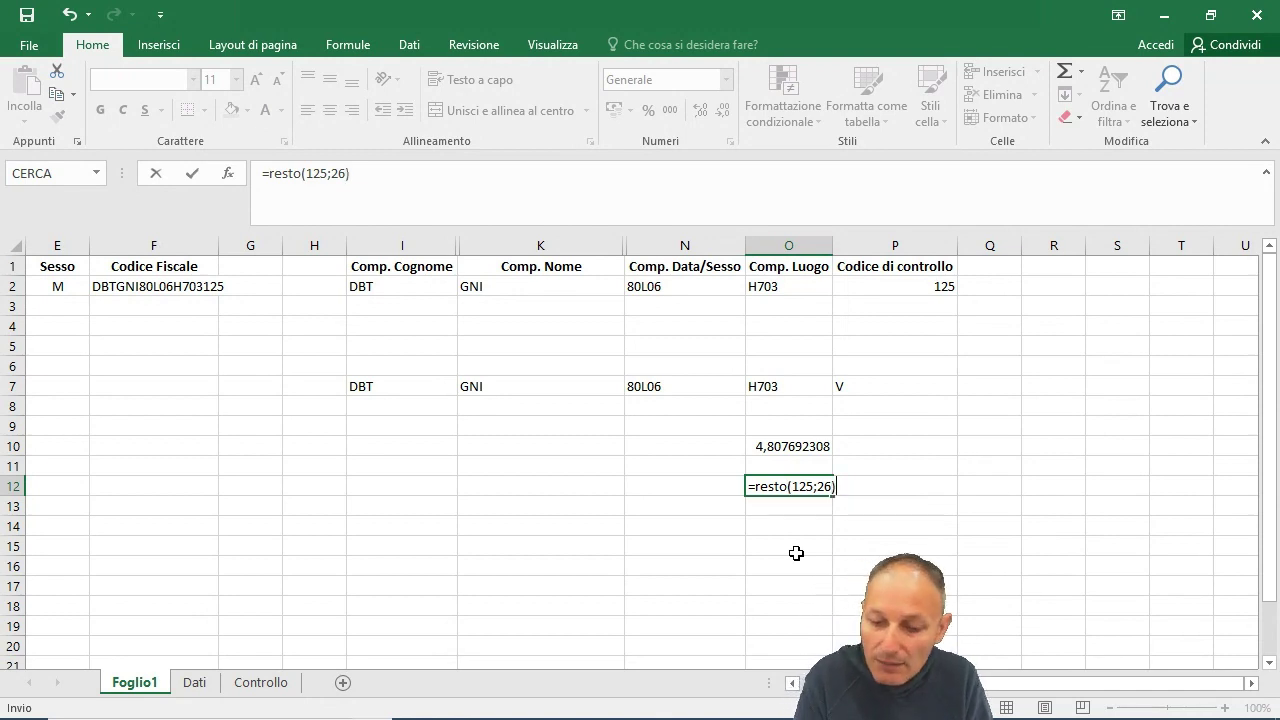
key("Return")
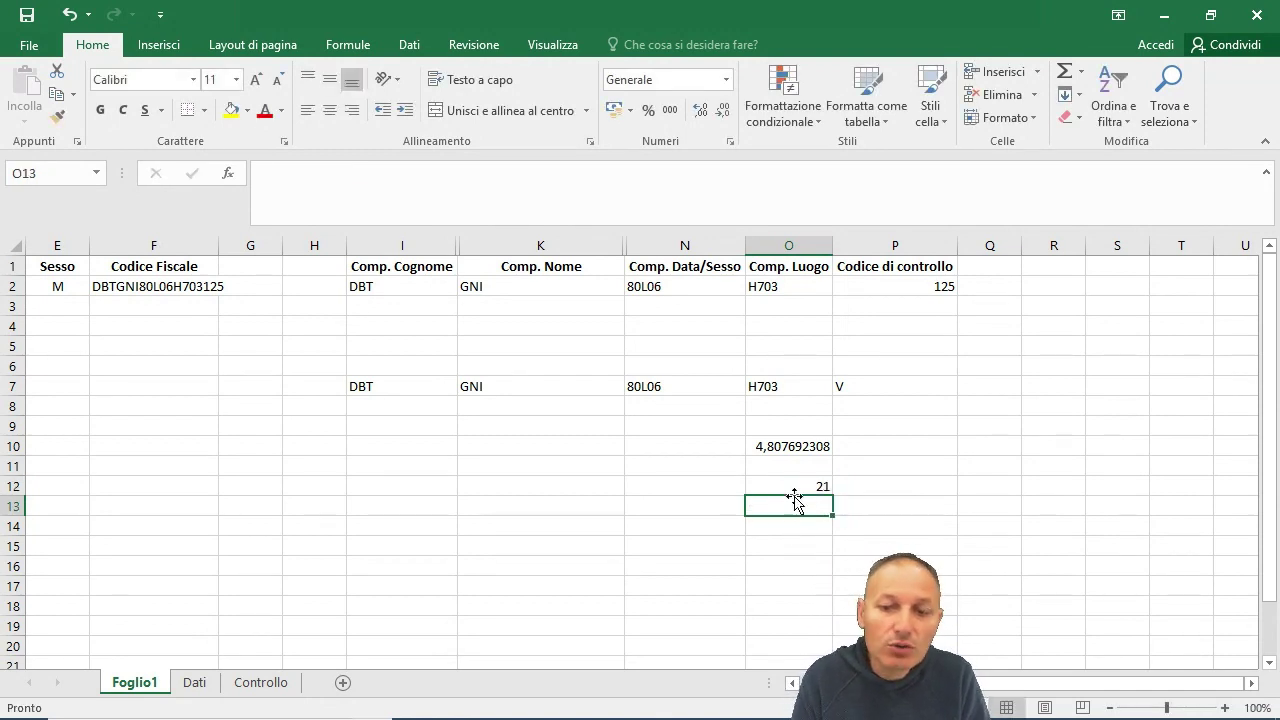
left_click(794, 486)
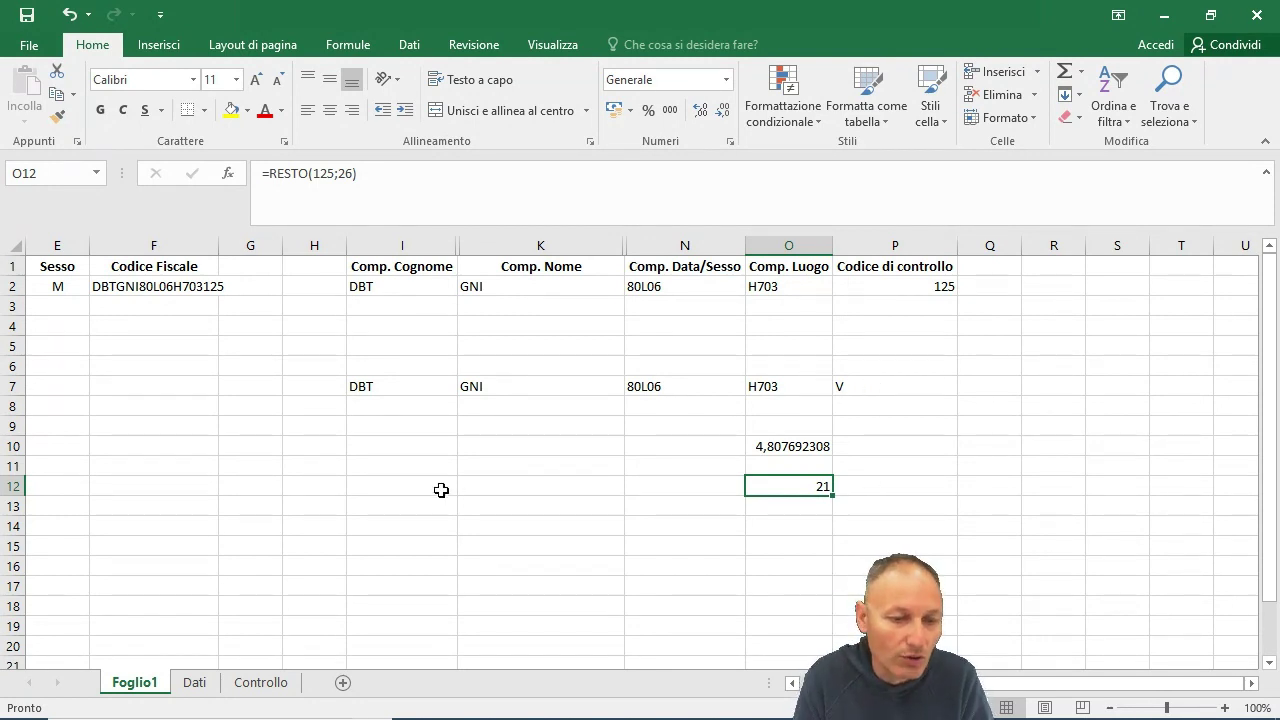
Step: Open the Controllo sheet with its Codice di controllo remainder-to-letter table
left_click(276, 690)
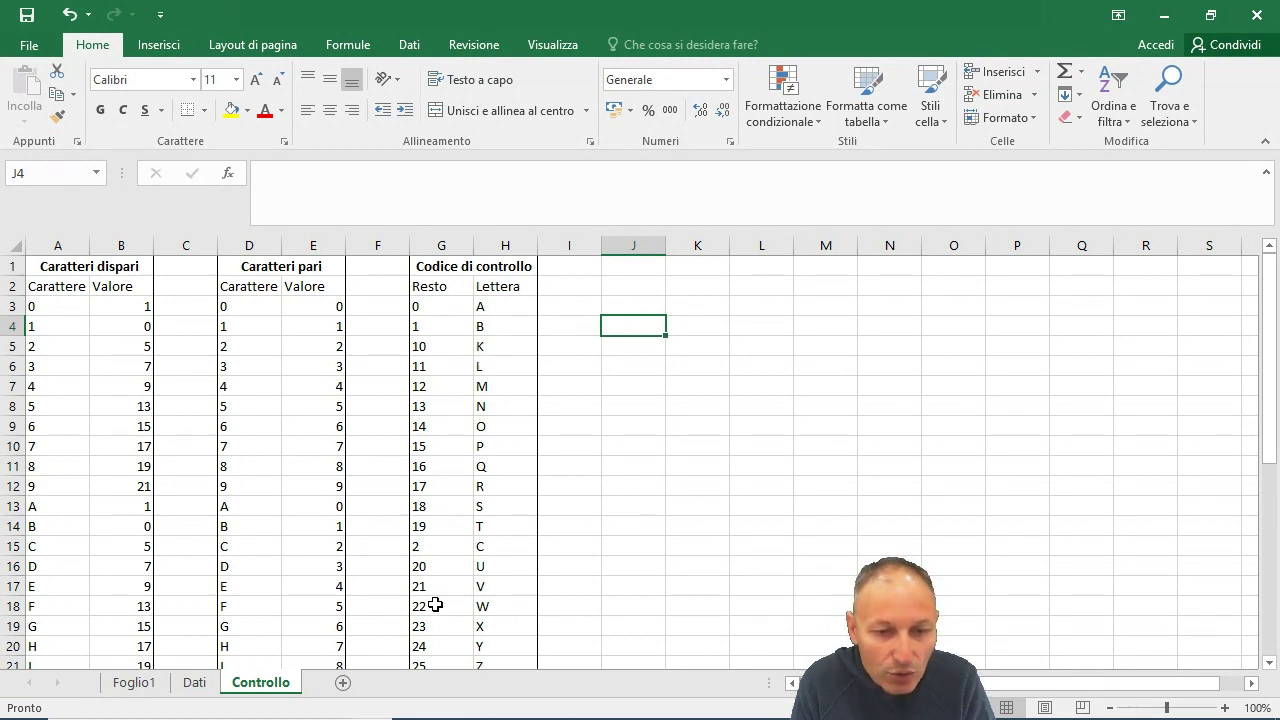
Step: Locate letter V beside remainder 21 in the Controllo table, then return to Foglio1
left_click(520, 588)
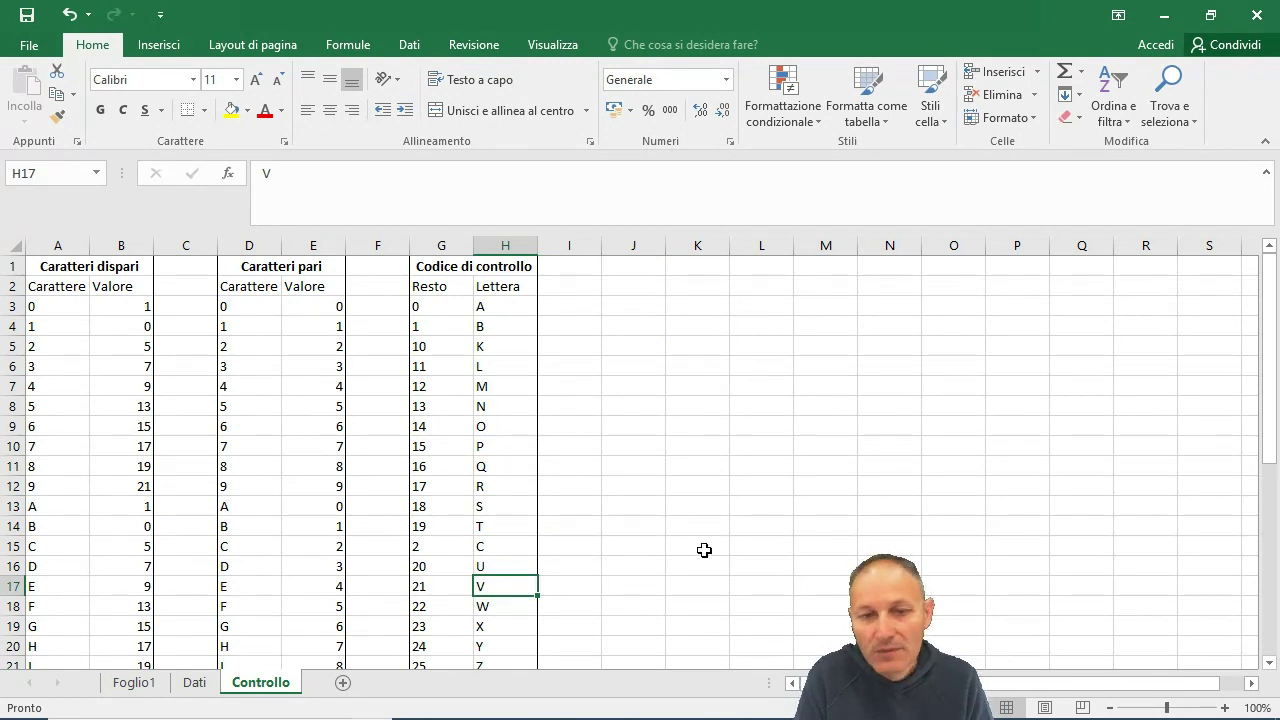
scroll(704, 550, "down", 1)
scroll(704, 550, "up", 1)
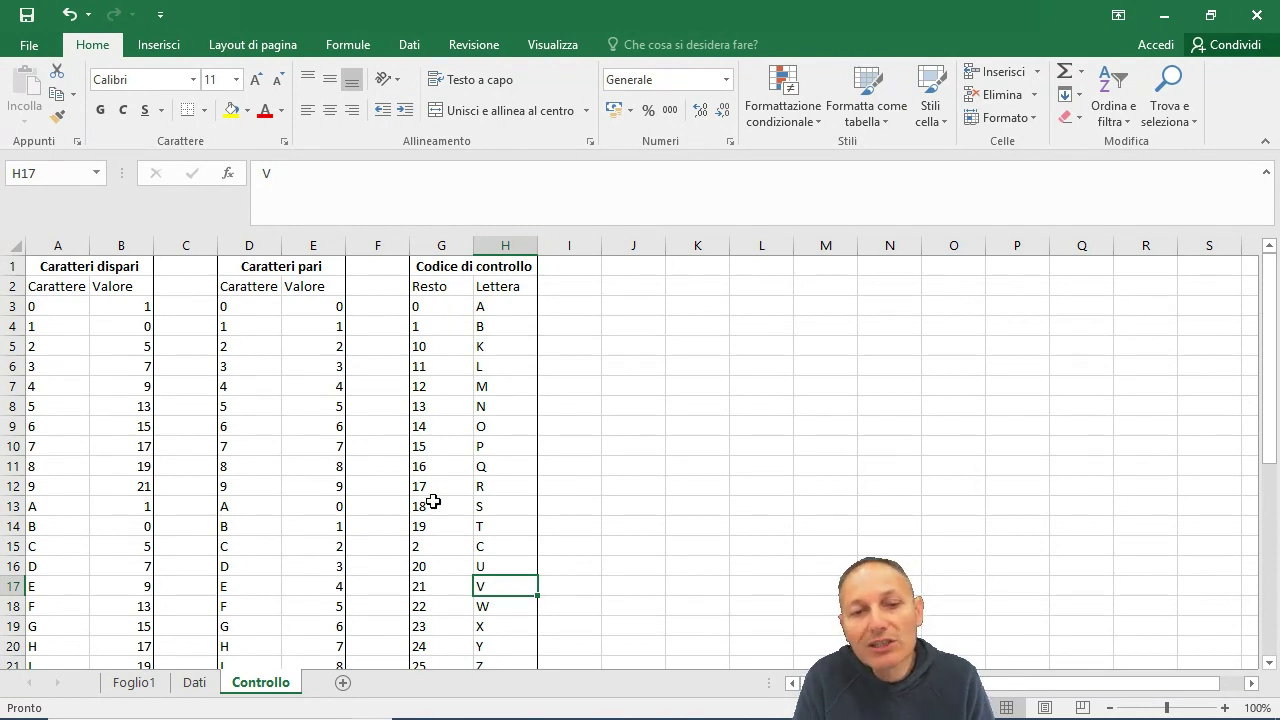
left_click(443, 307)
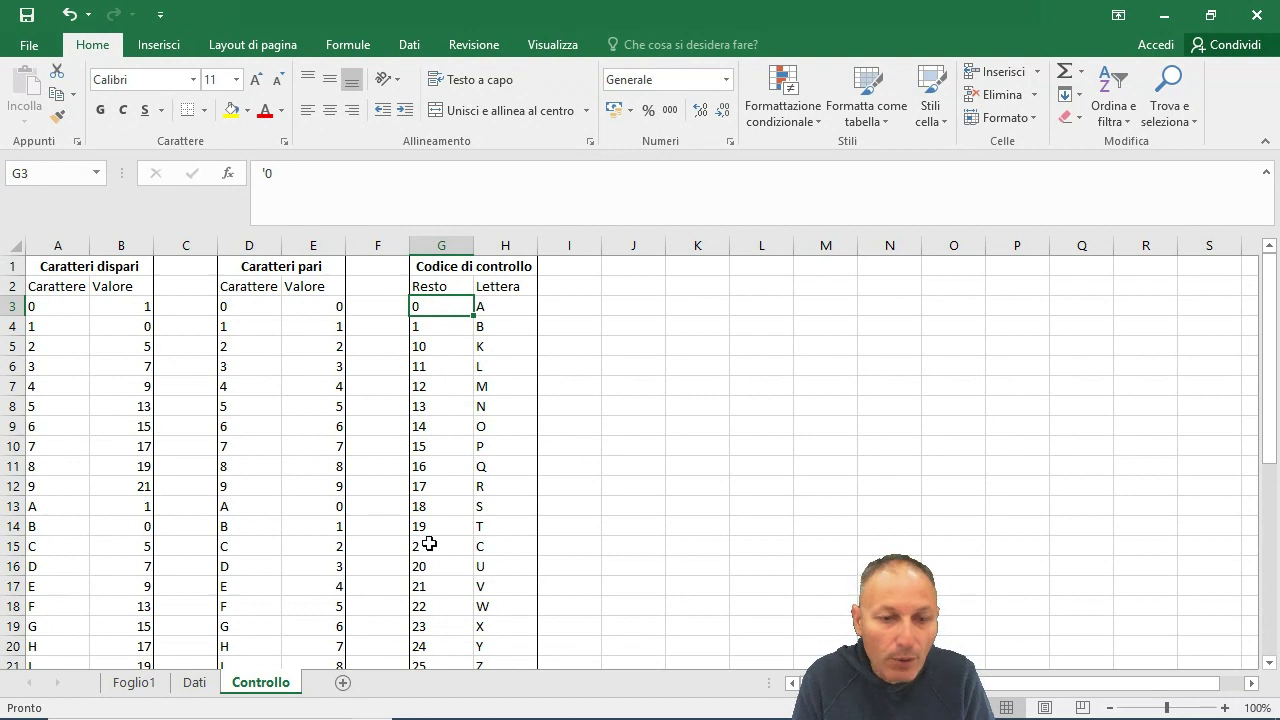
scroll(457, 605, "down", 2)
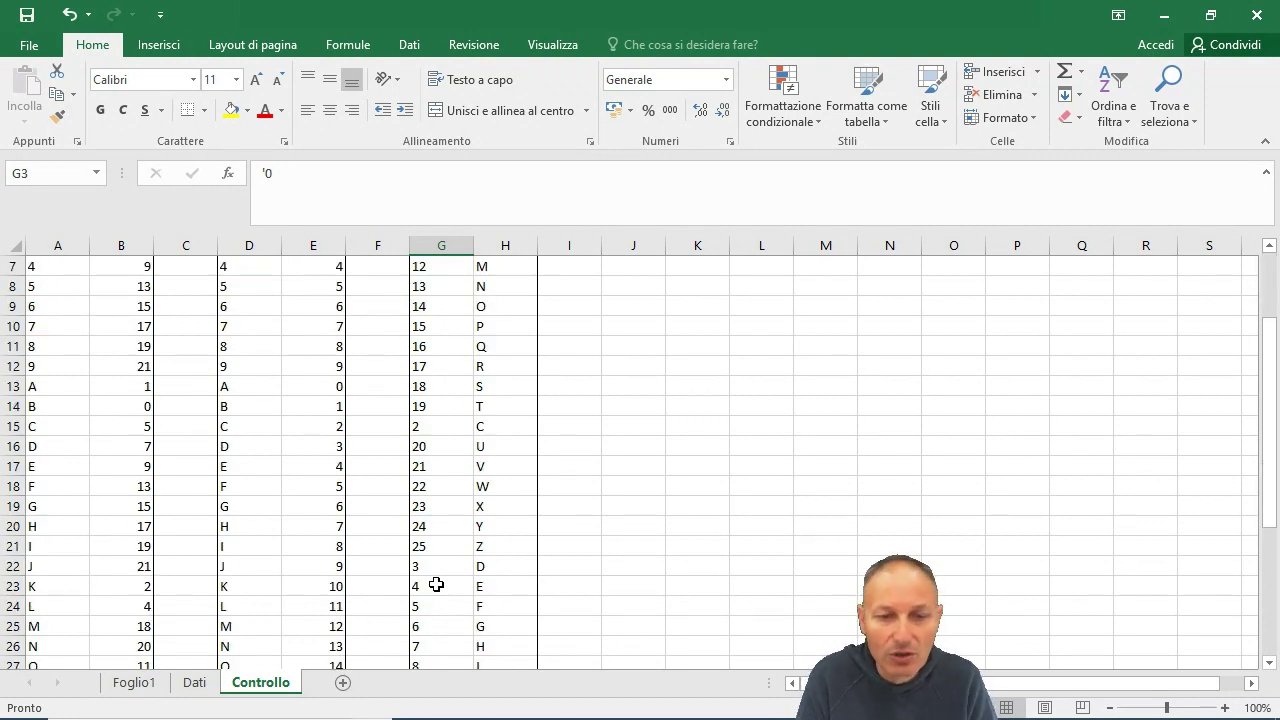
scroll(447, 584, "up", 1)
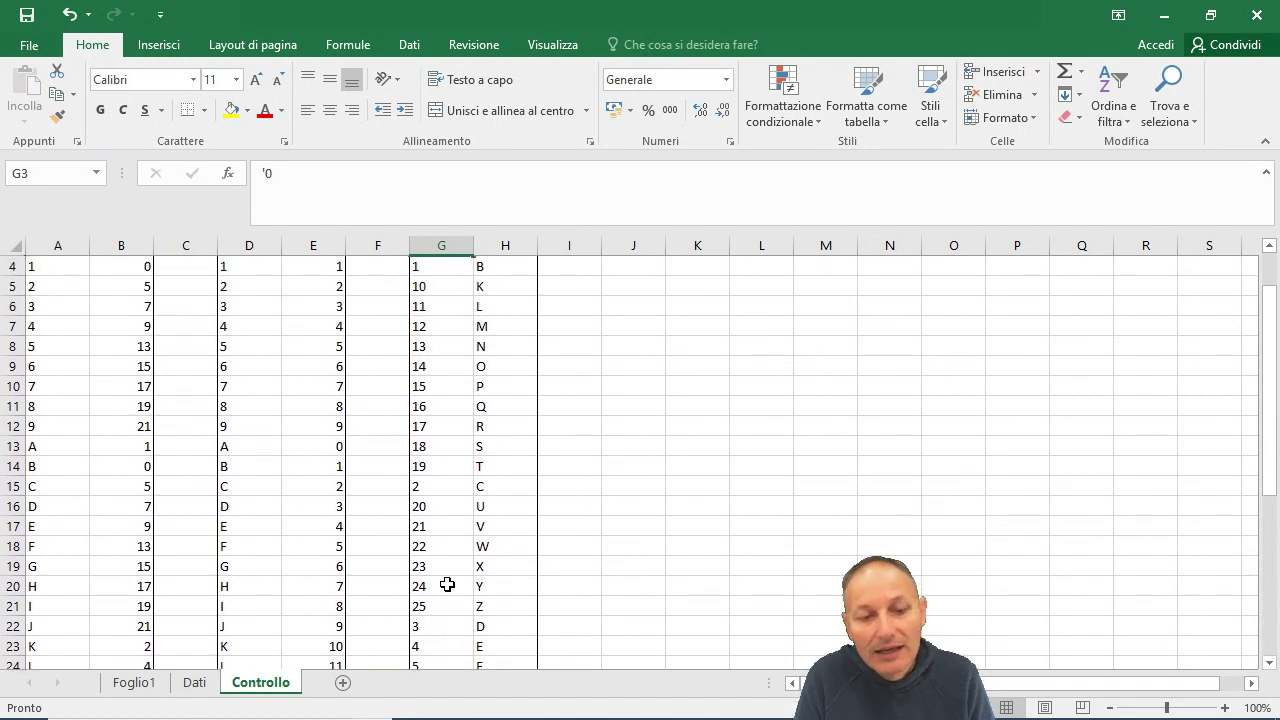
left_click(140, 683)
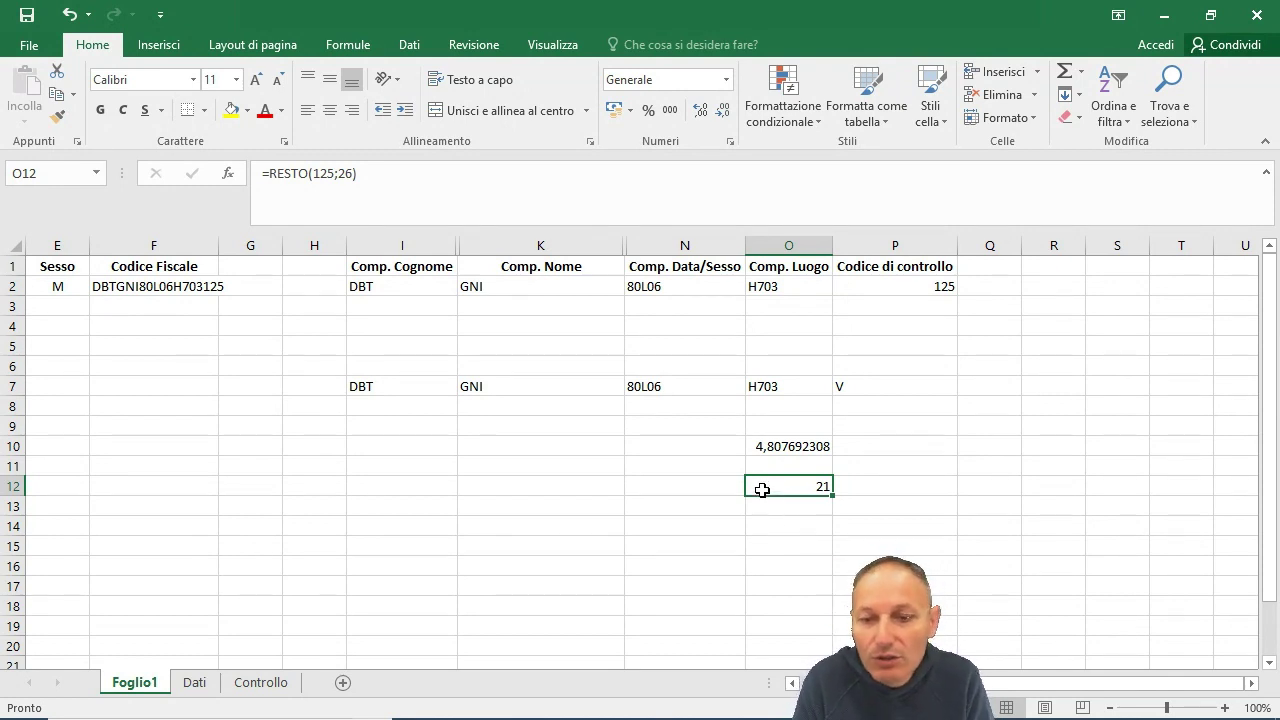
Step: Change O12 to =TESTO(RESTO(125;26);0) so the remainder 21 becomes text
left_click(266, 173)
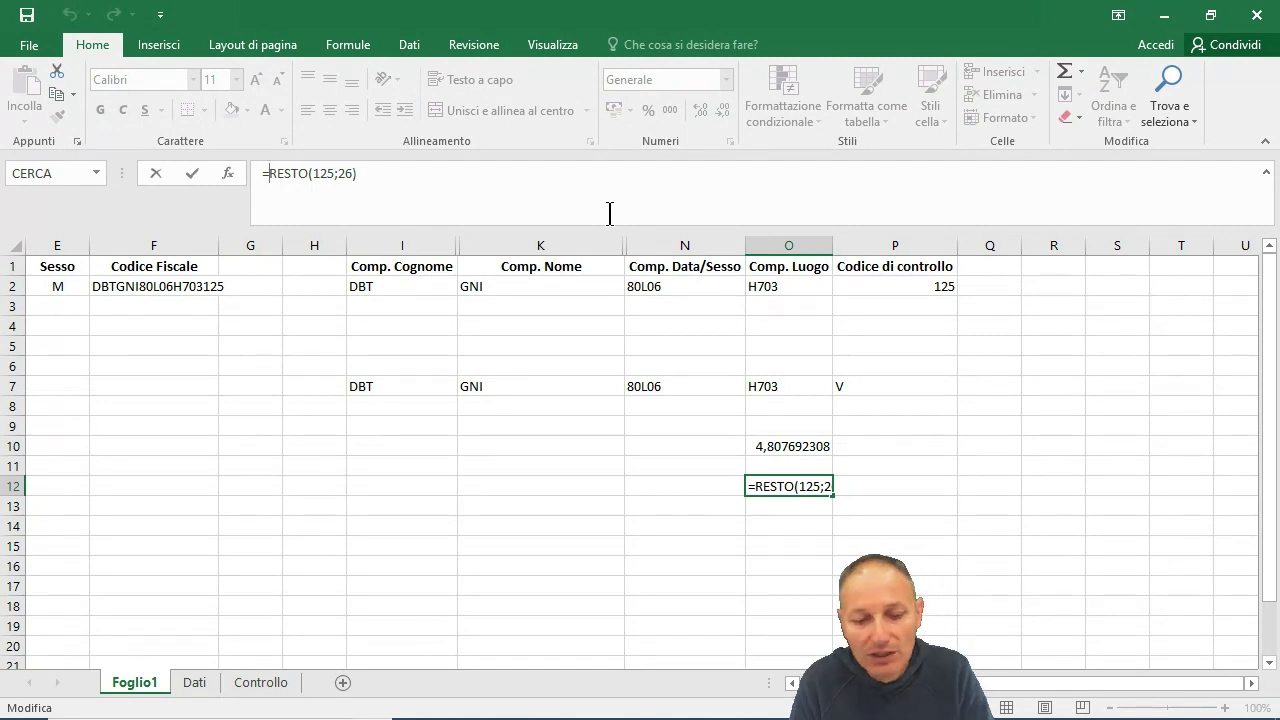
type("tes")
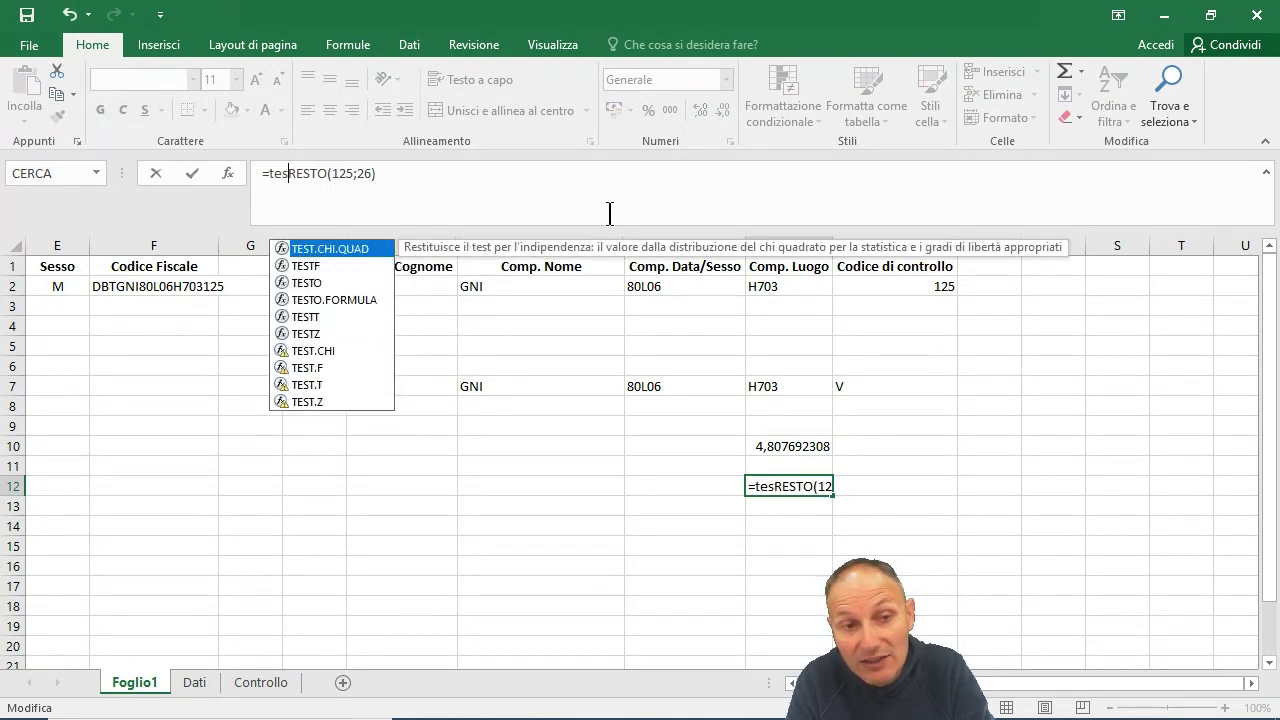
type("to(")
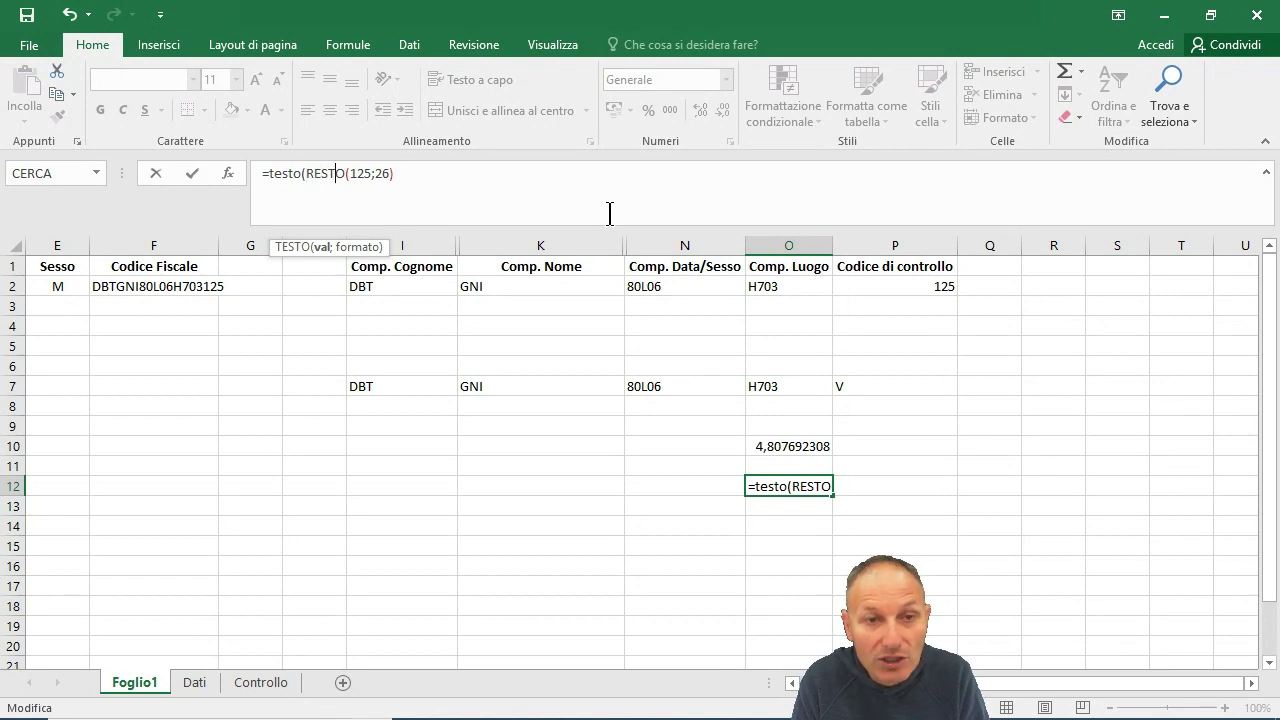
key("Right")
key("Right")
key("Right")
key("Right")
key("Right")
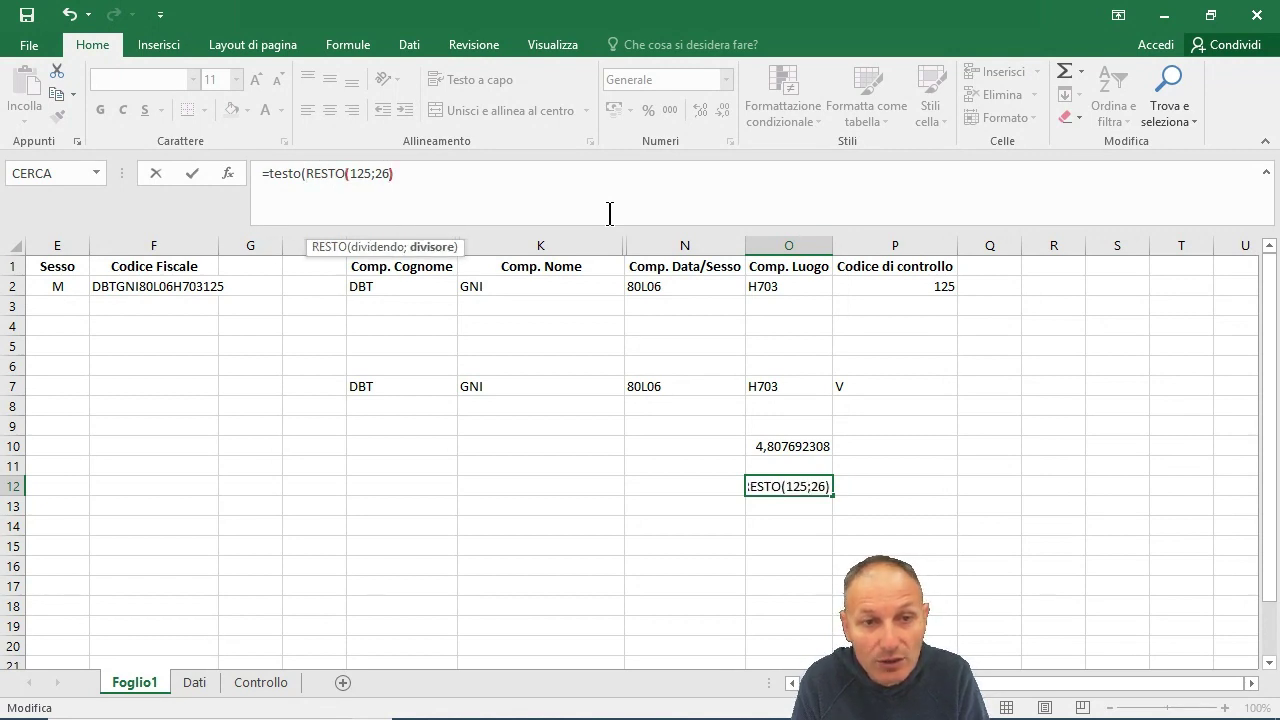
key("Right")
type(";")
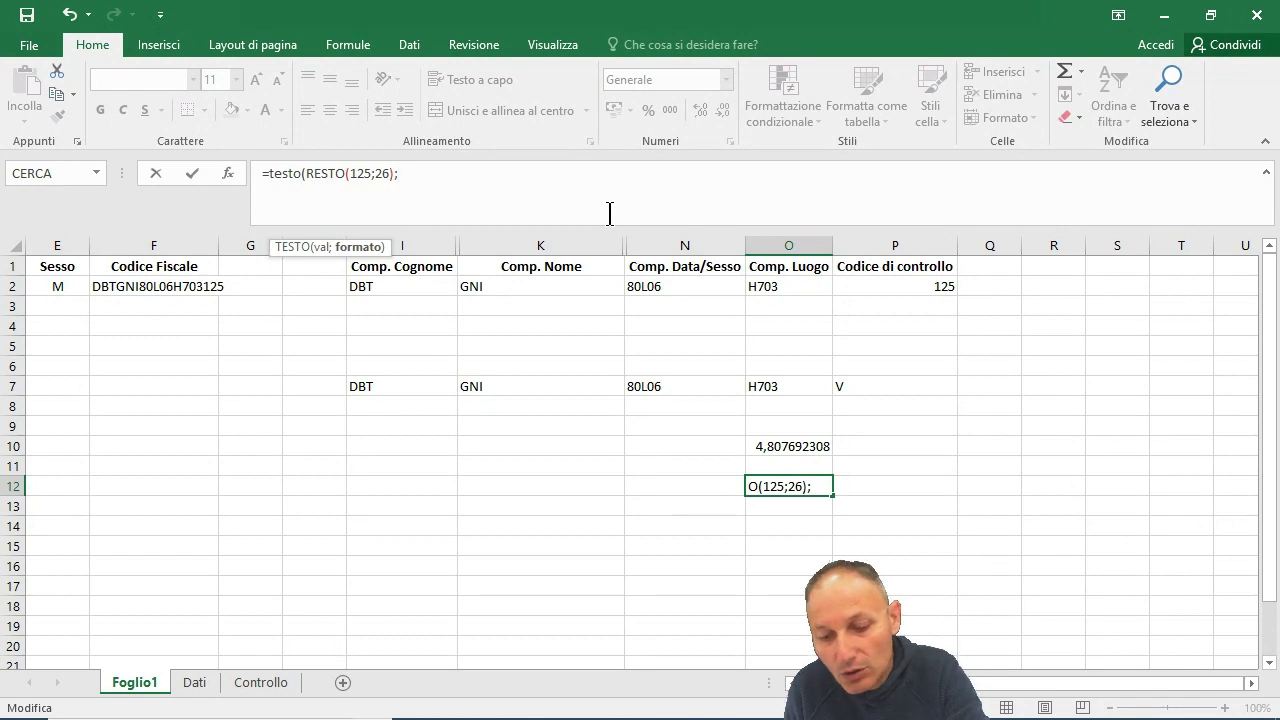
type("0")
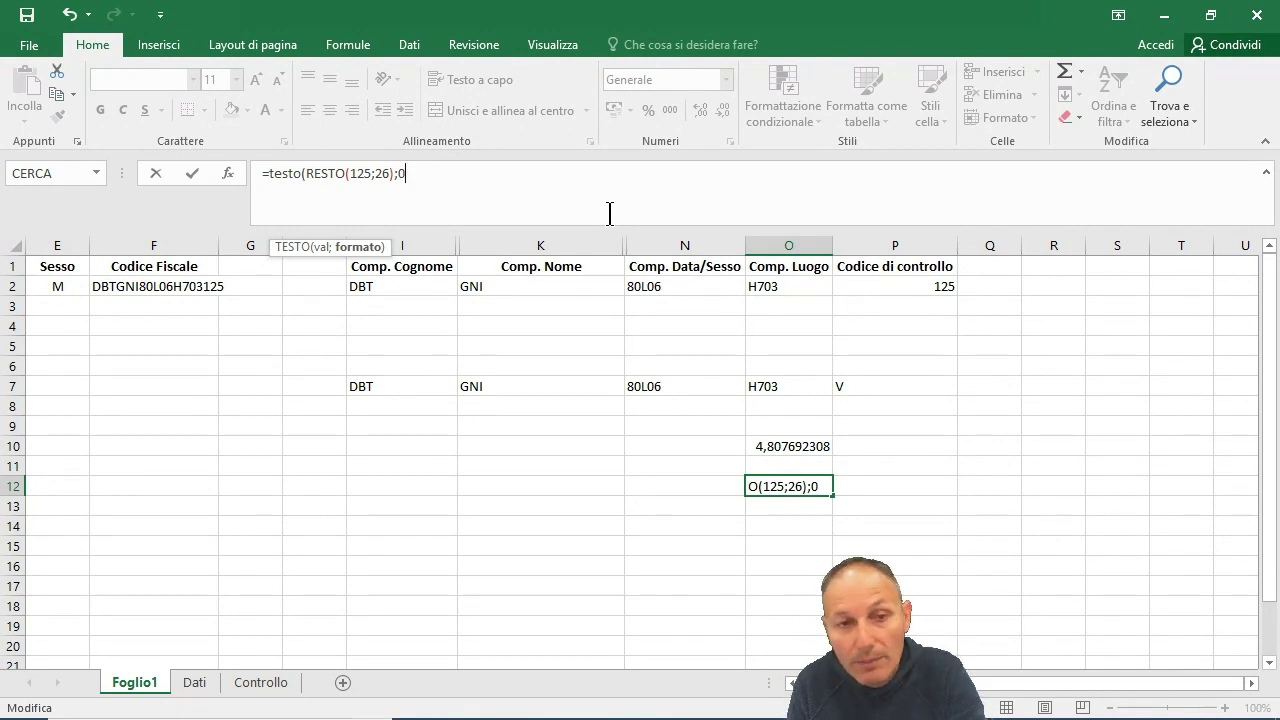
type(")")
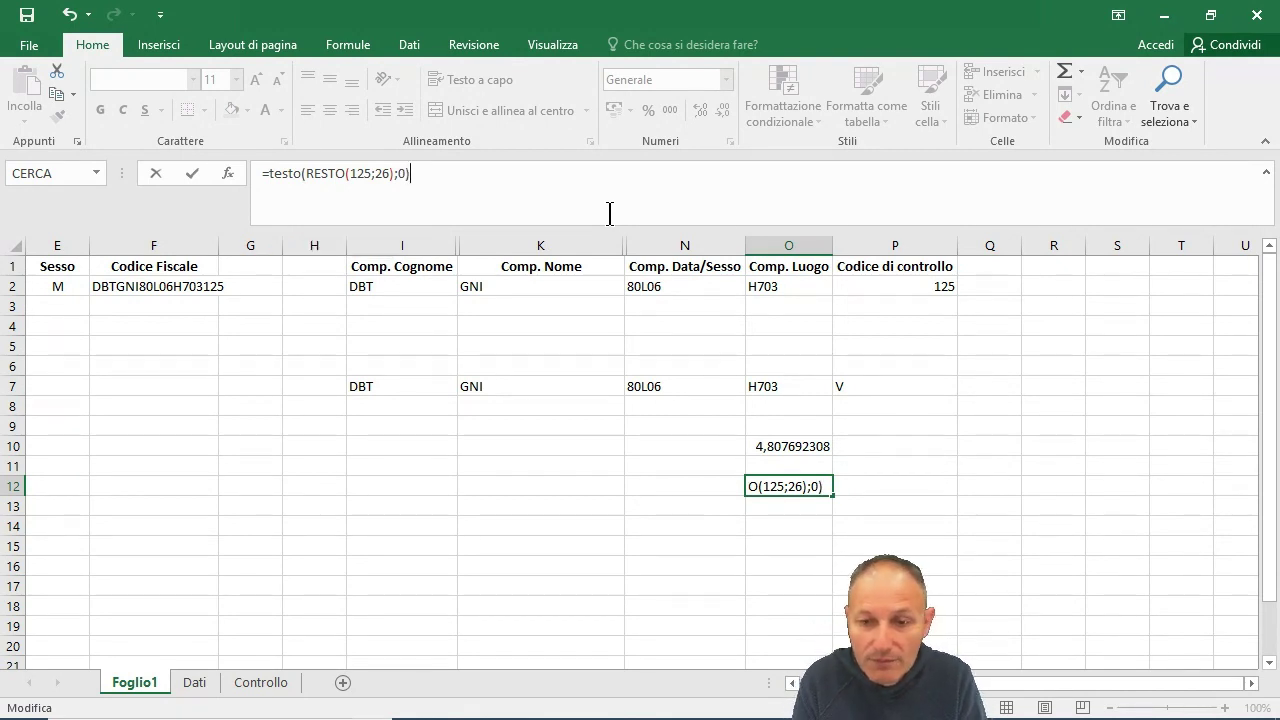
key("Return")
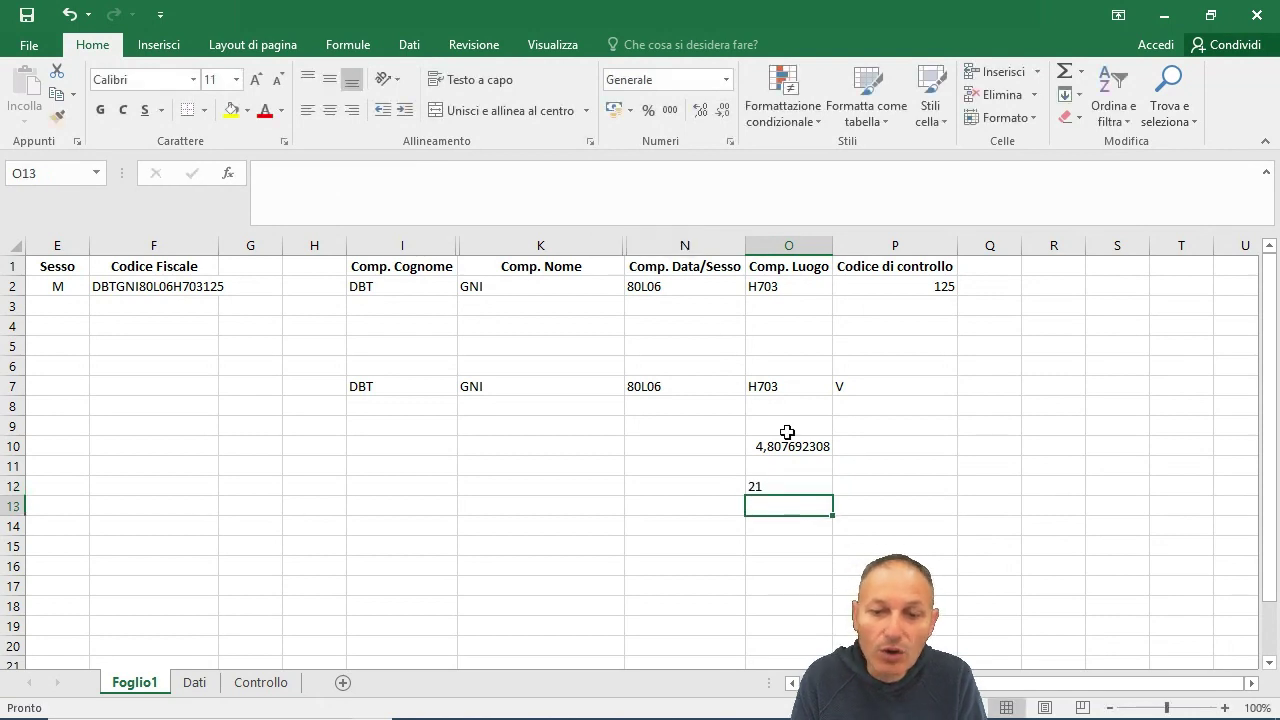
left_click(782, 488)
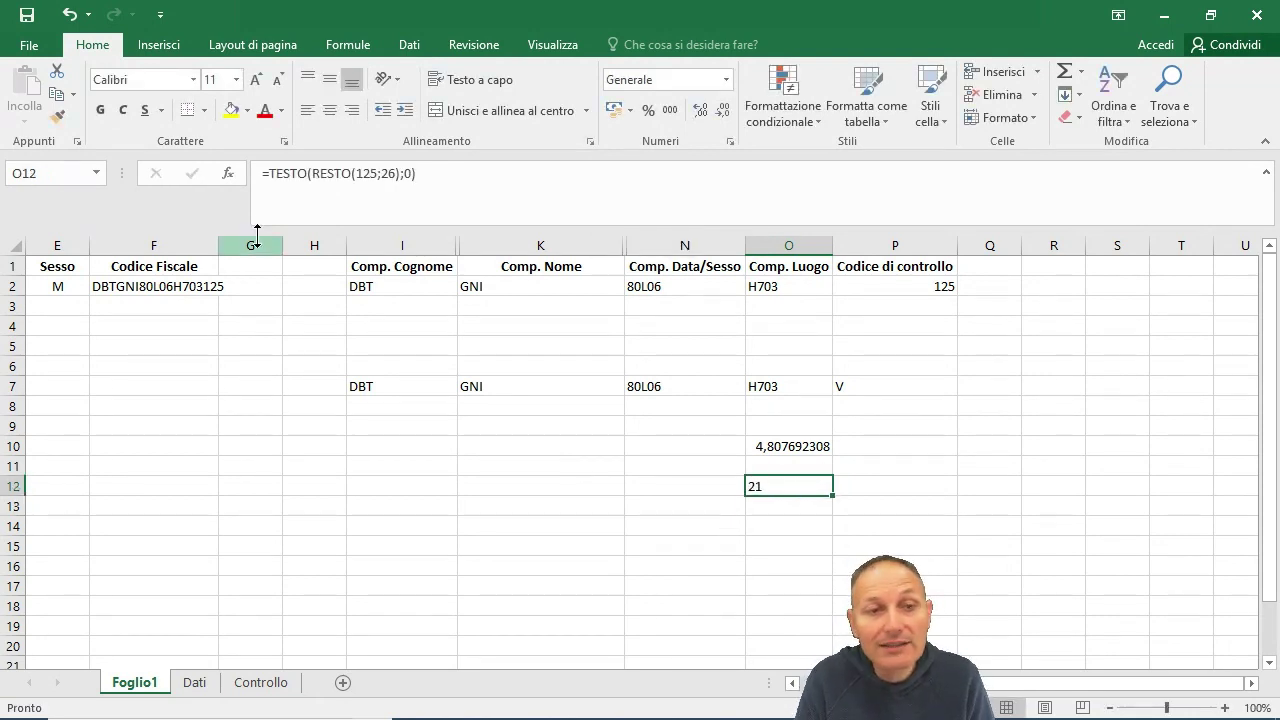
Step: Change O12 to =CERCA.VERT(TESTO(RESTO(125;26);0);controllo;2), returning the check letter V
left_click(267, 175)
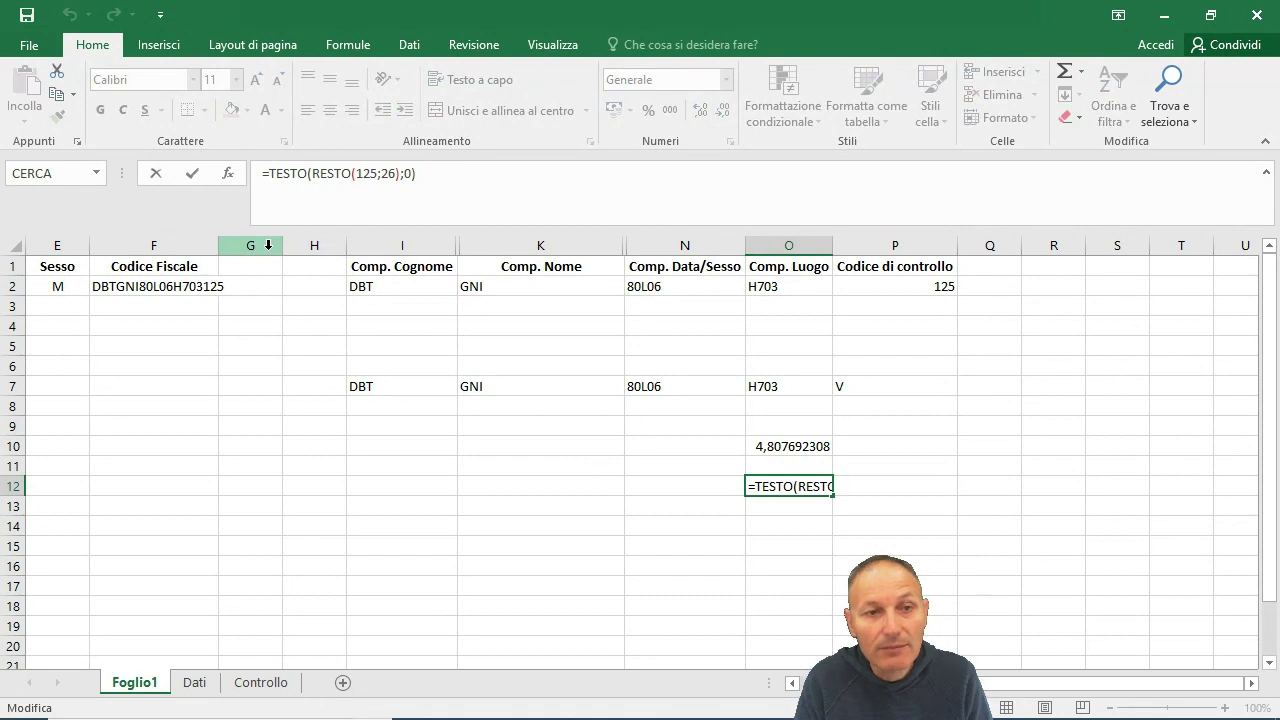
type("cerca")
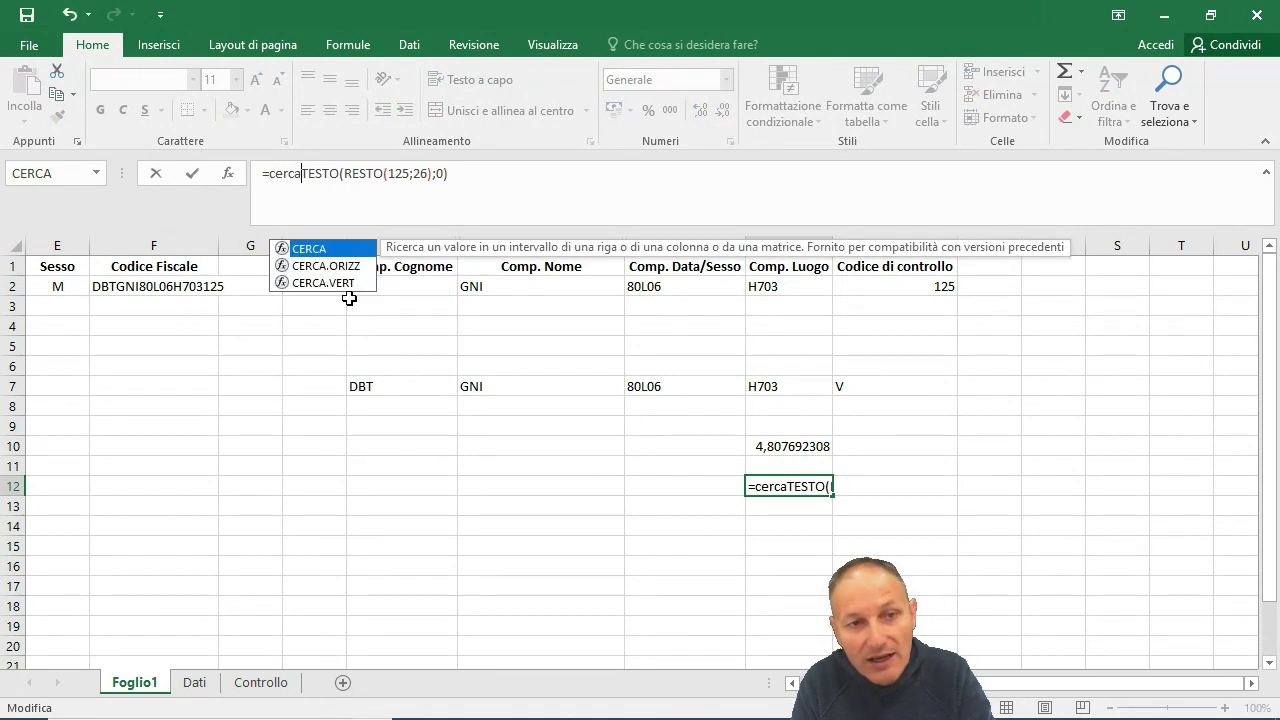
type(".vert")
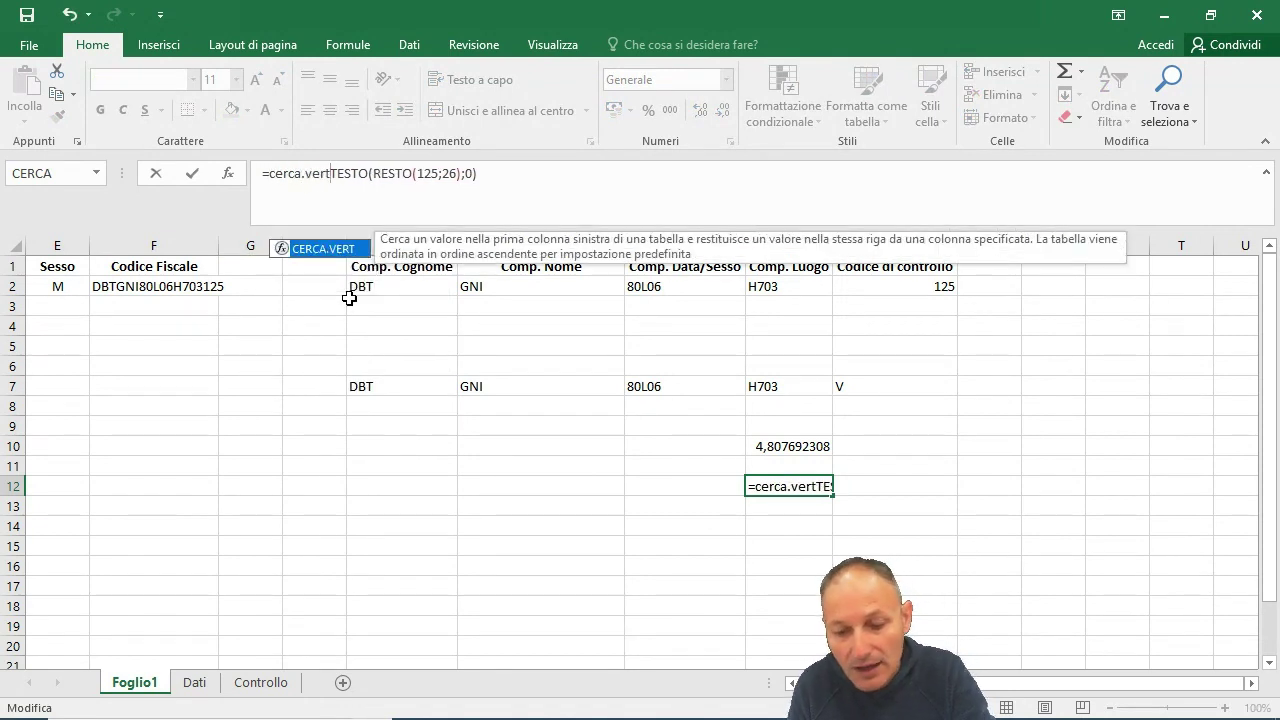
type("(")
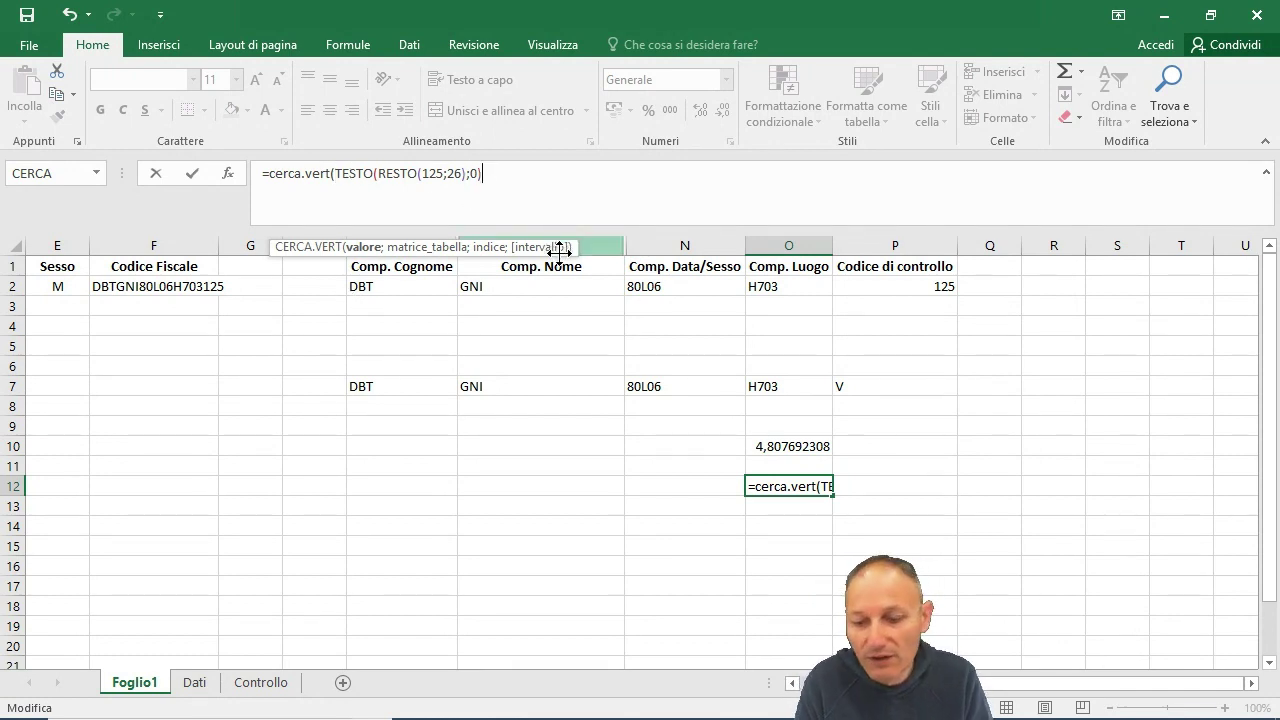
type(";")
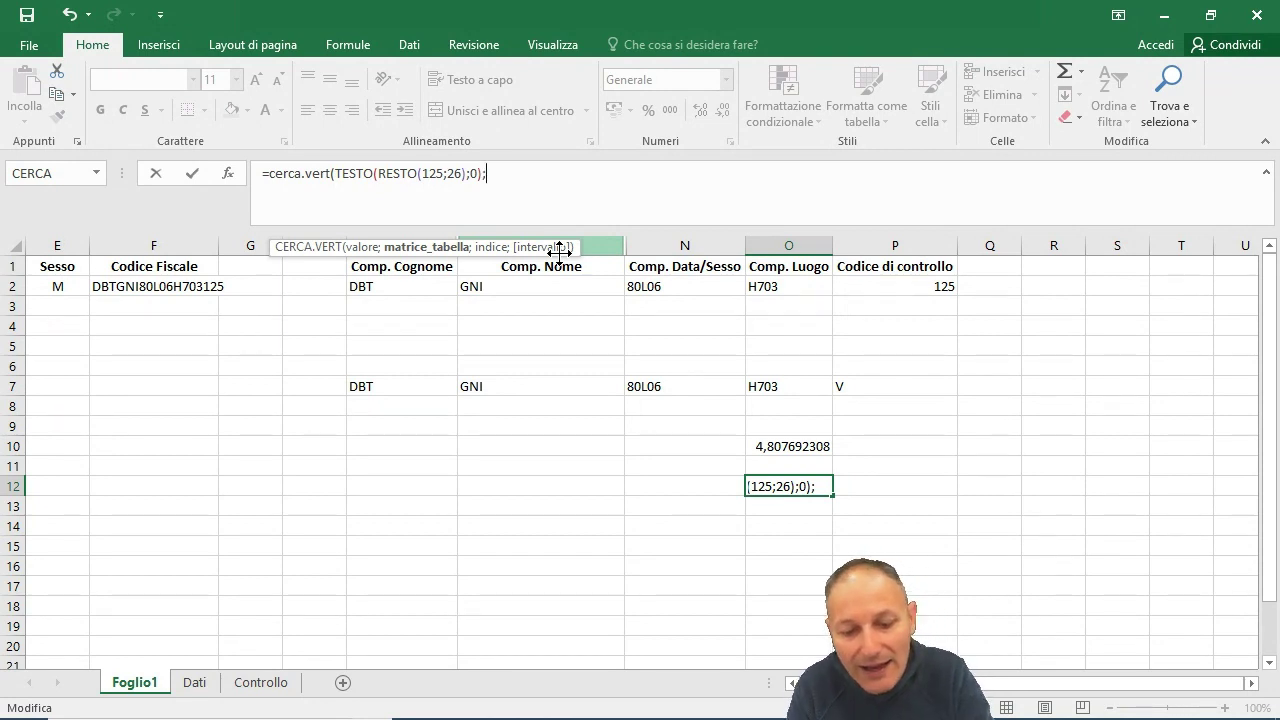
type("cont")
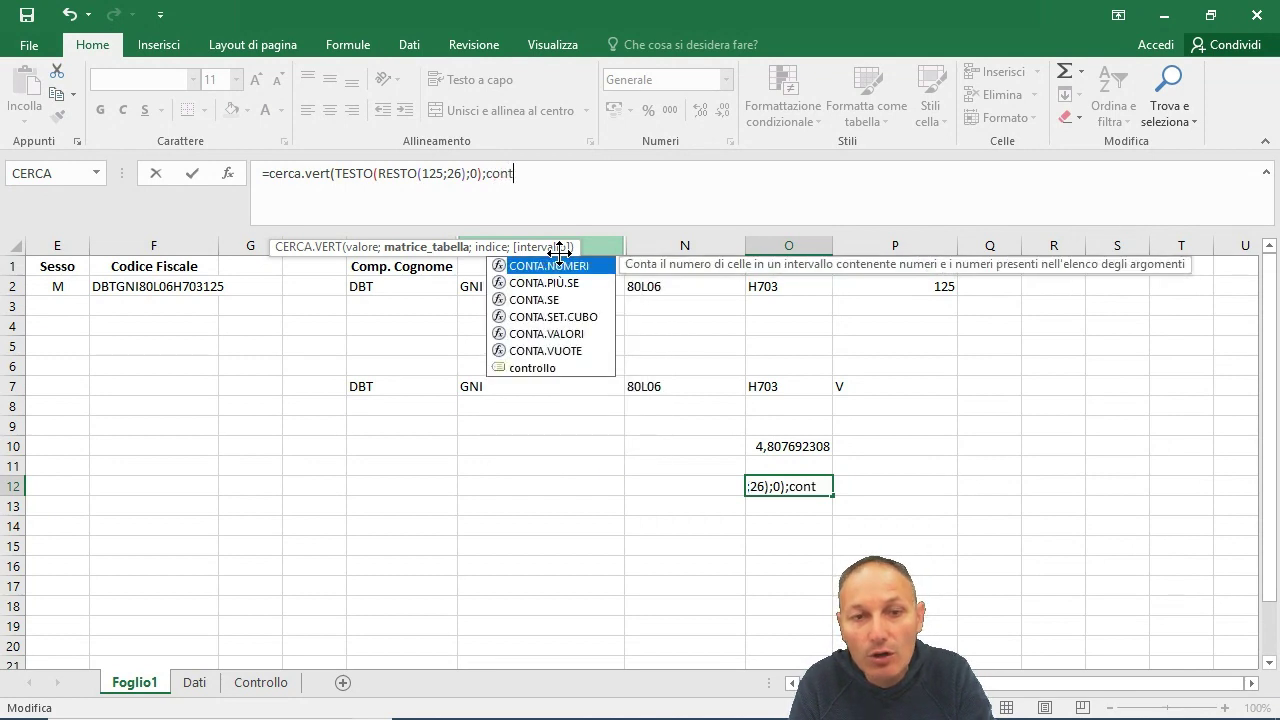
type("rollo")
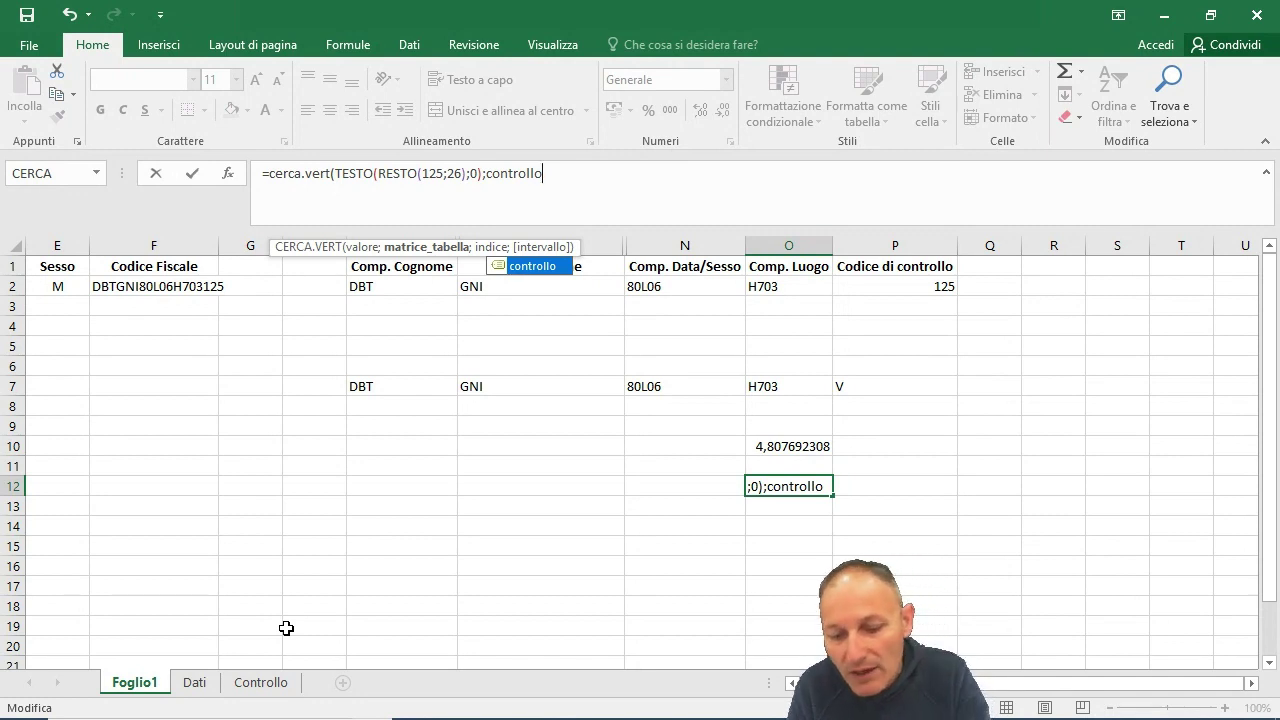
type(";")
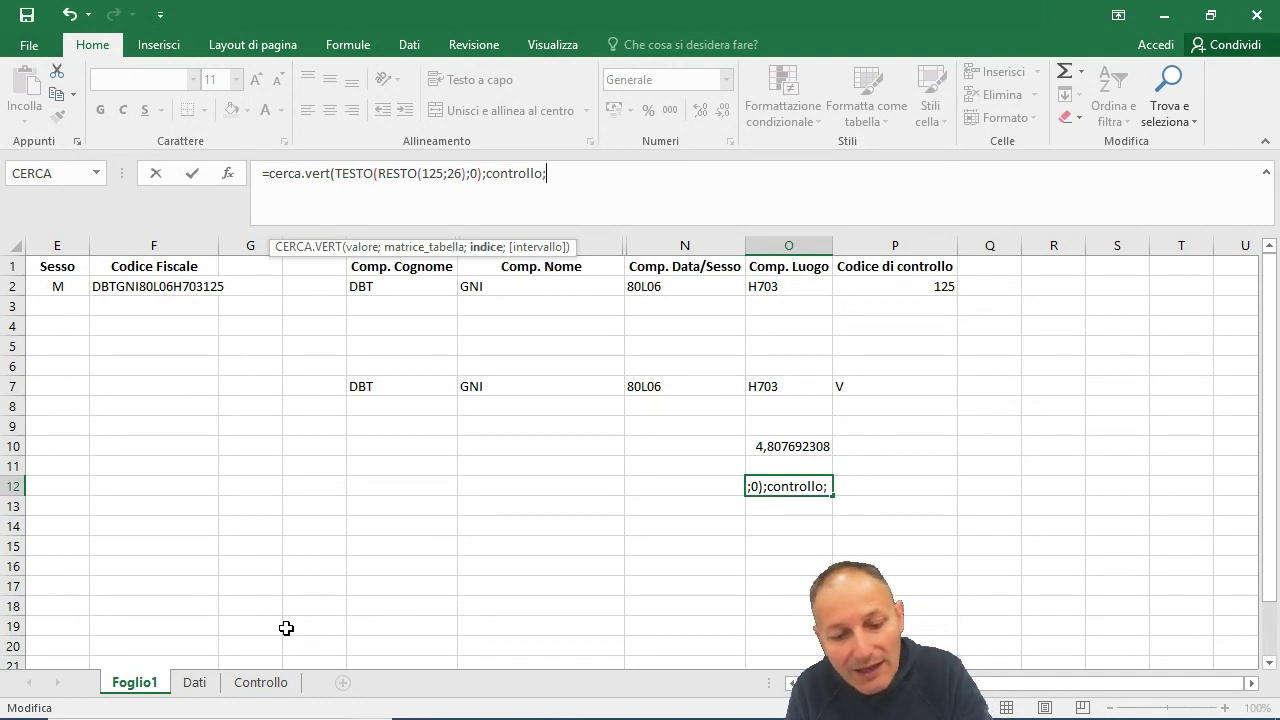
type("2")
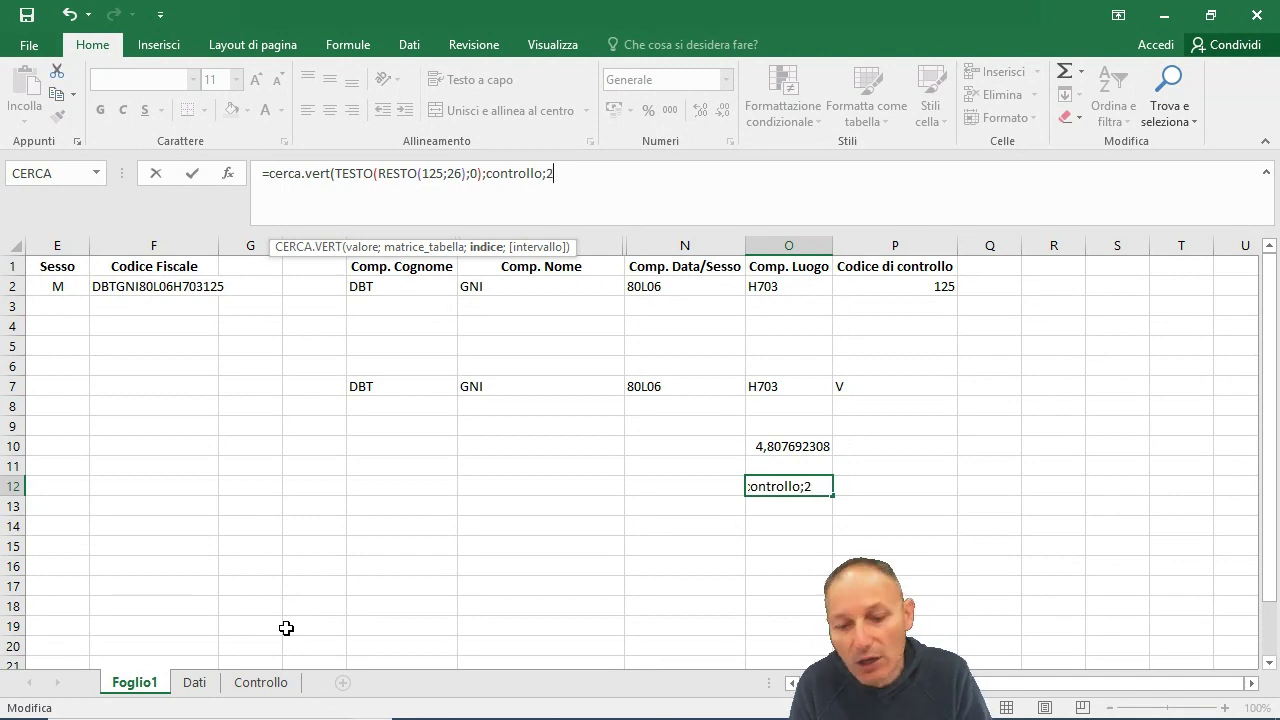
type(")")
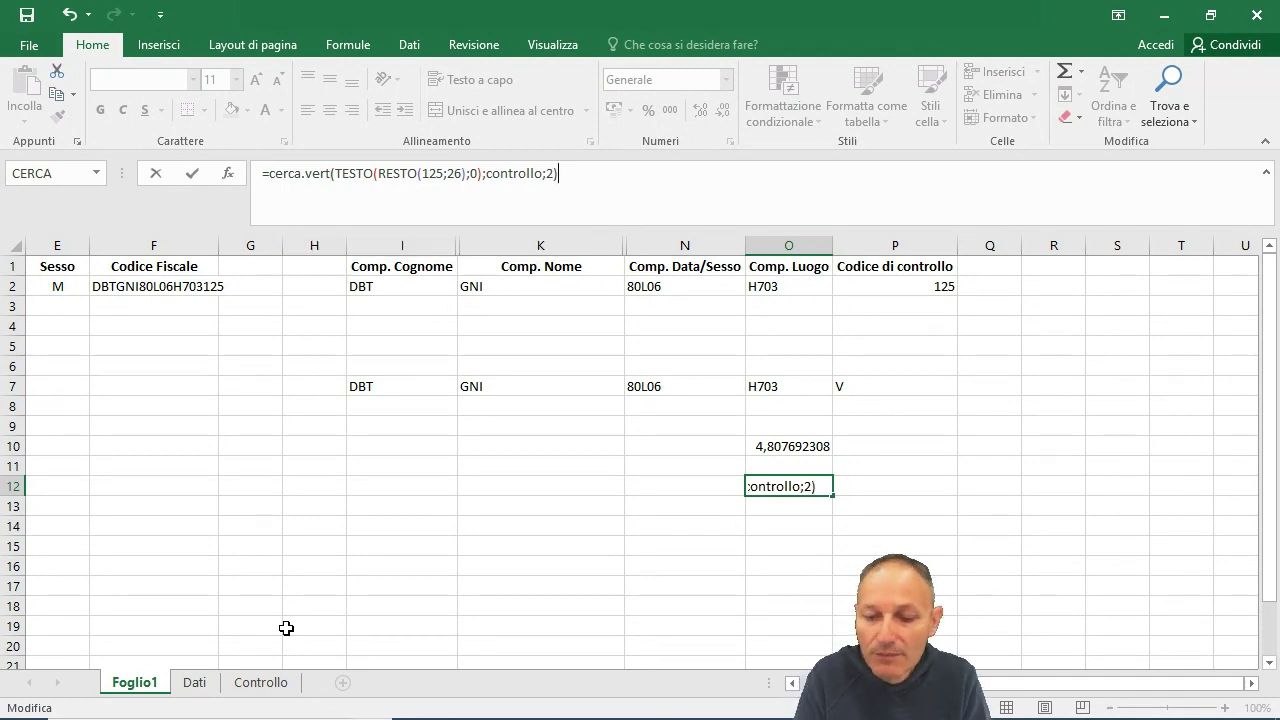
key("Return")
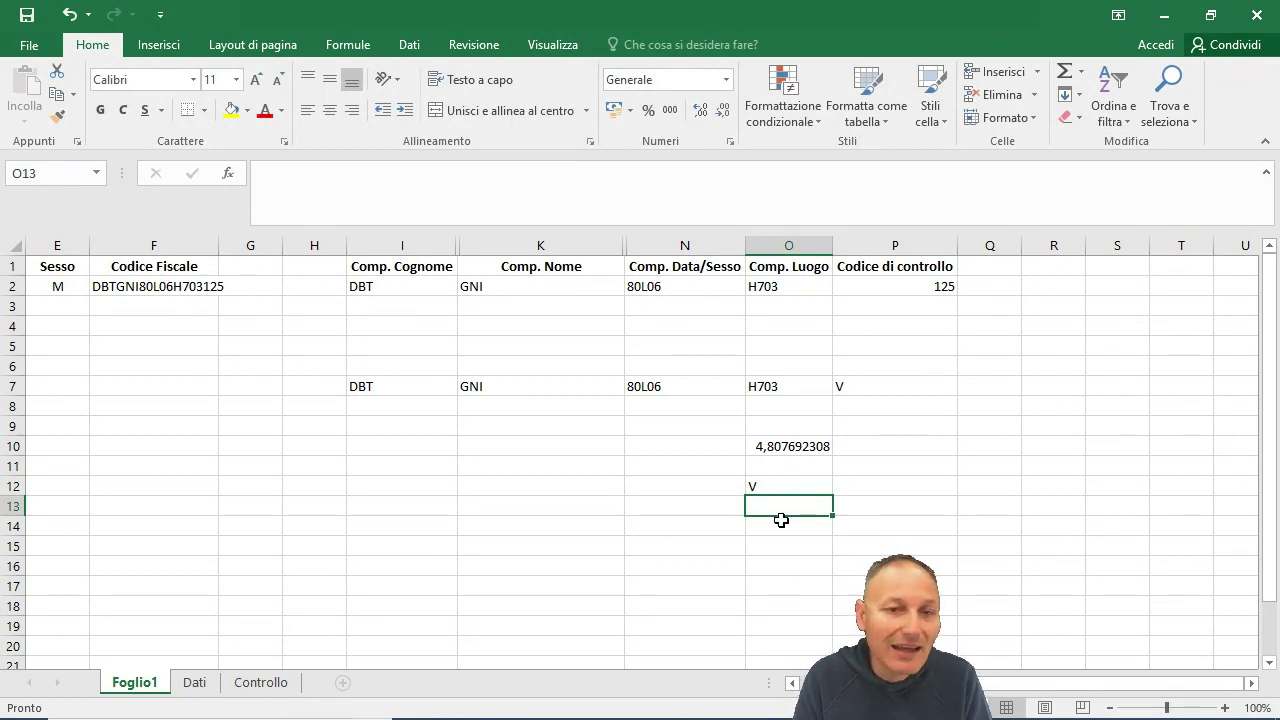
left_click(288, 684)
left_click(450, 527)
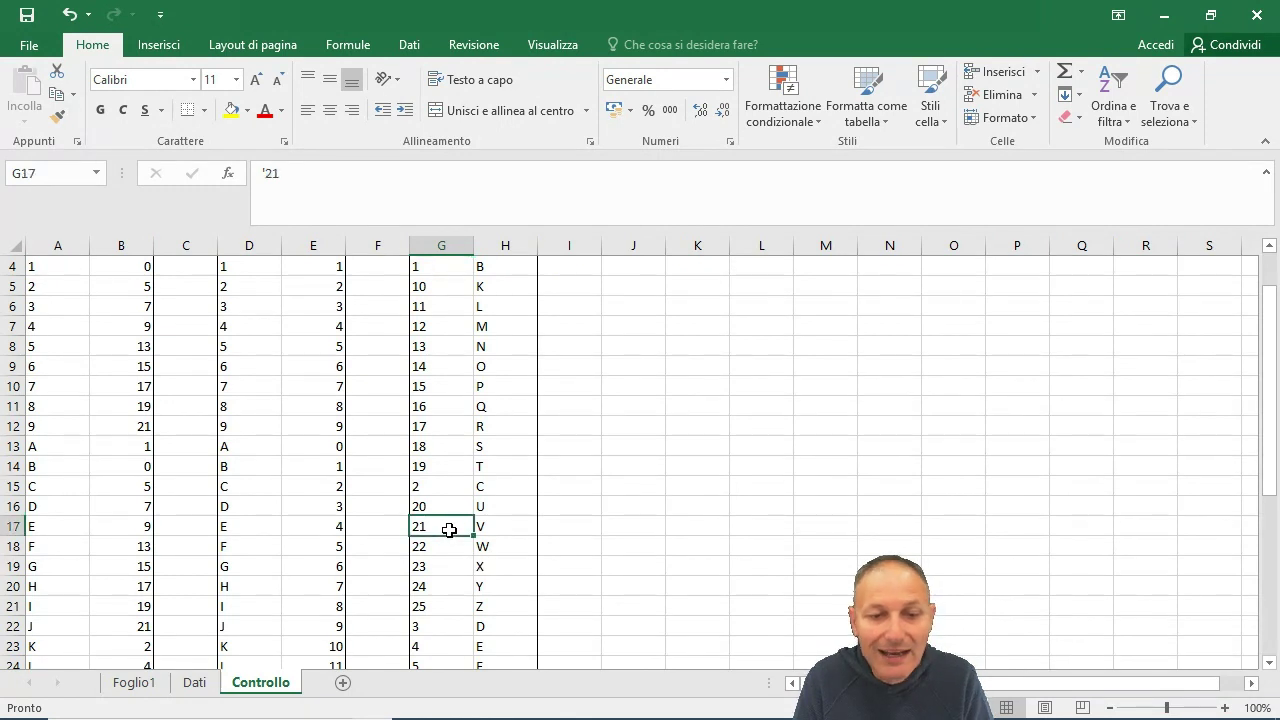
left_click(135, 684)
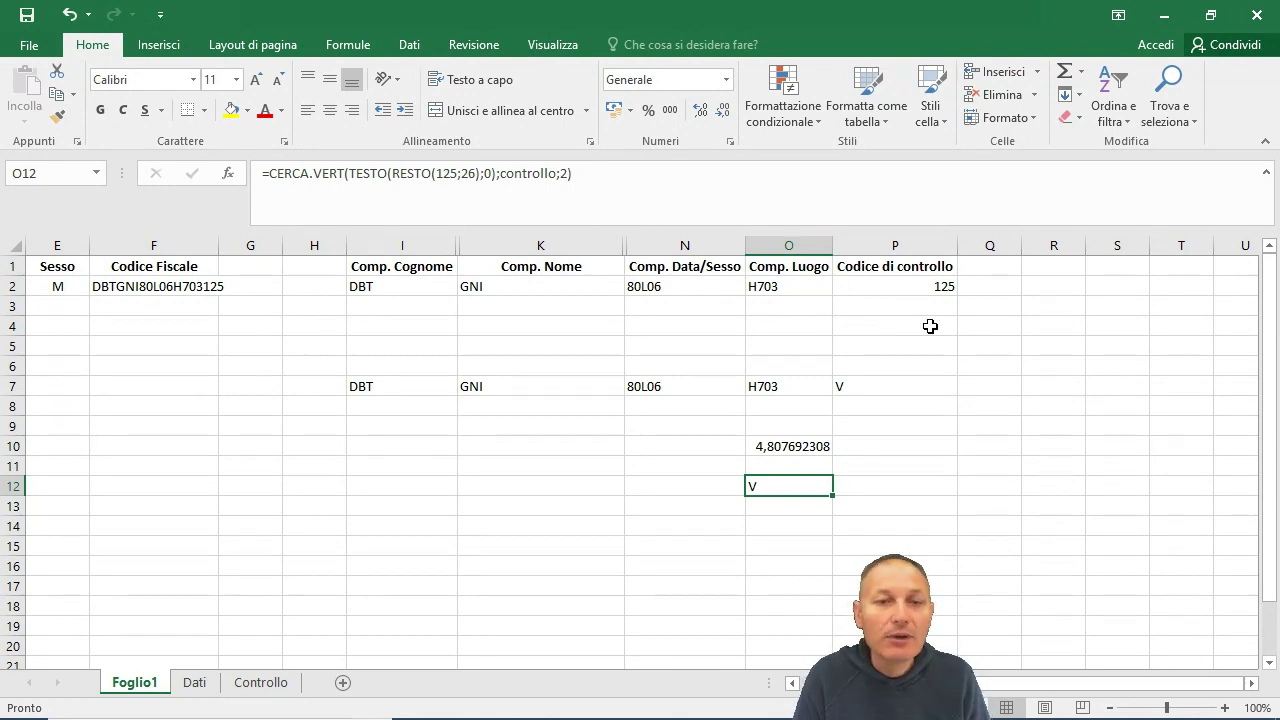
Step: Wrap P2's CERCA.VERT sum formula in RESTO(…;26) so it returns 21
left_click(880, 288)
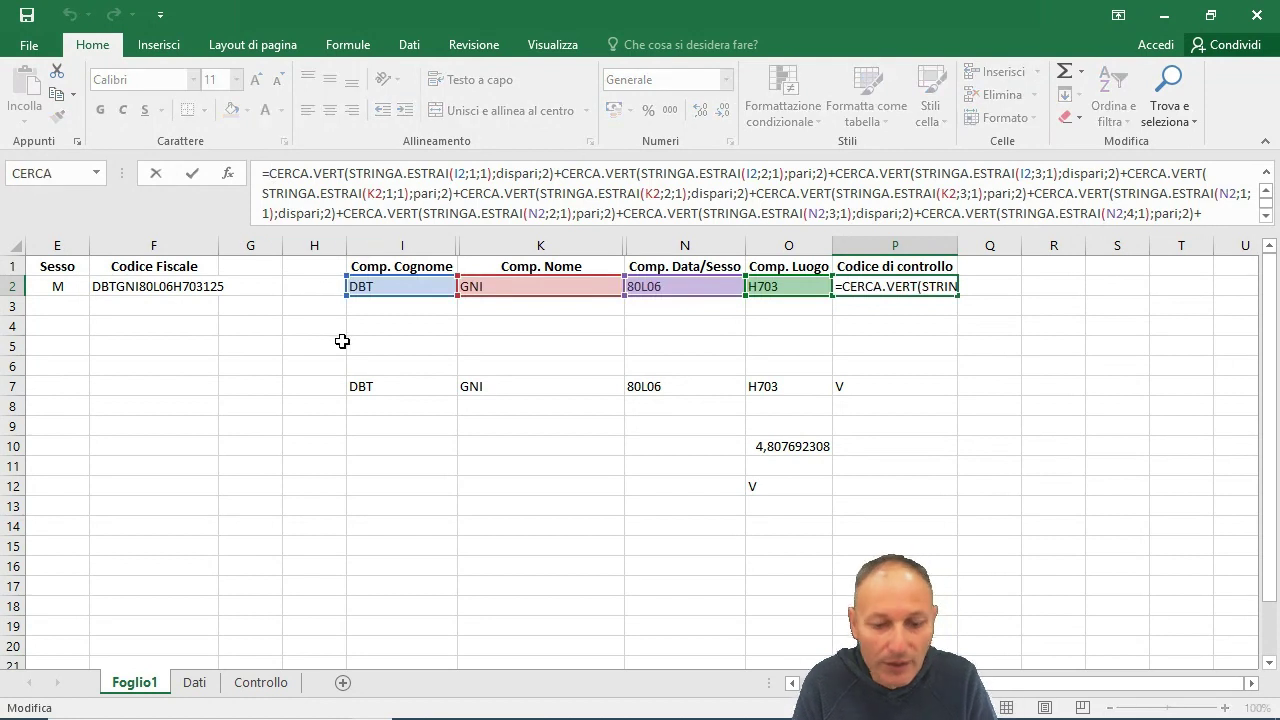
type("res")
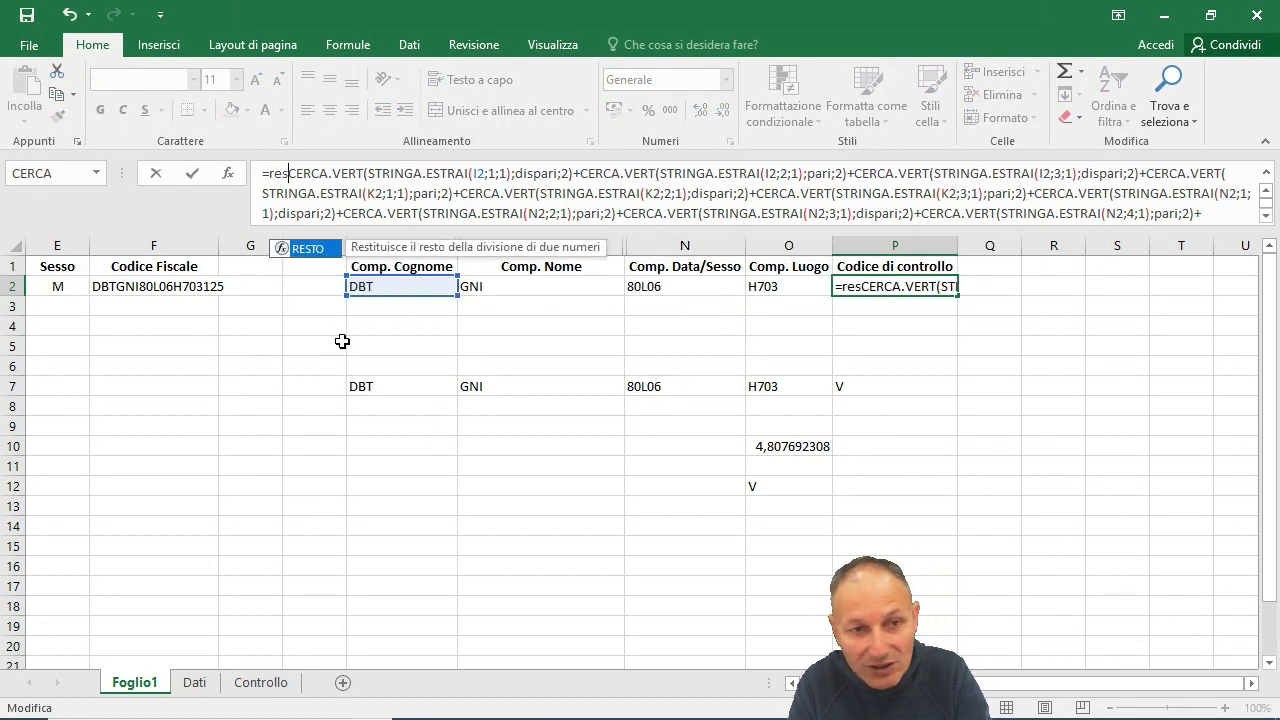
type("to(")
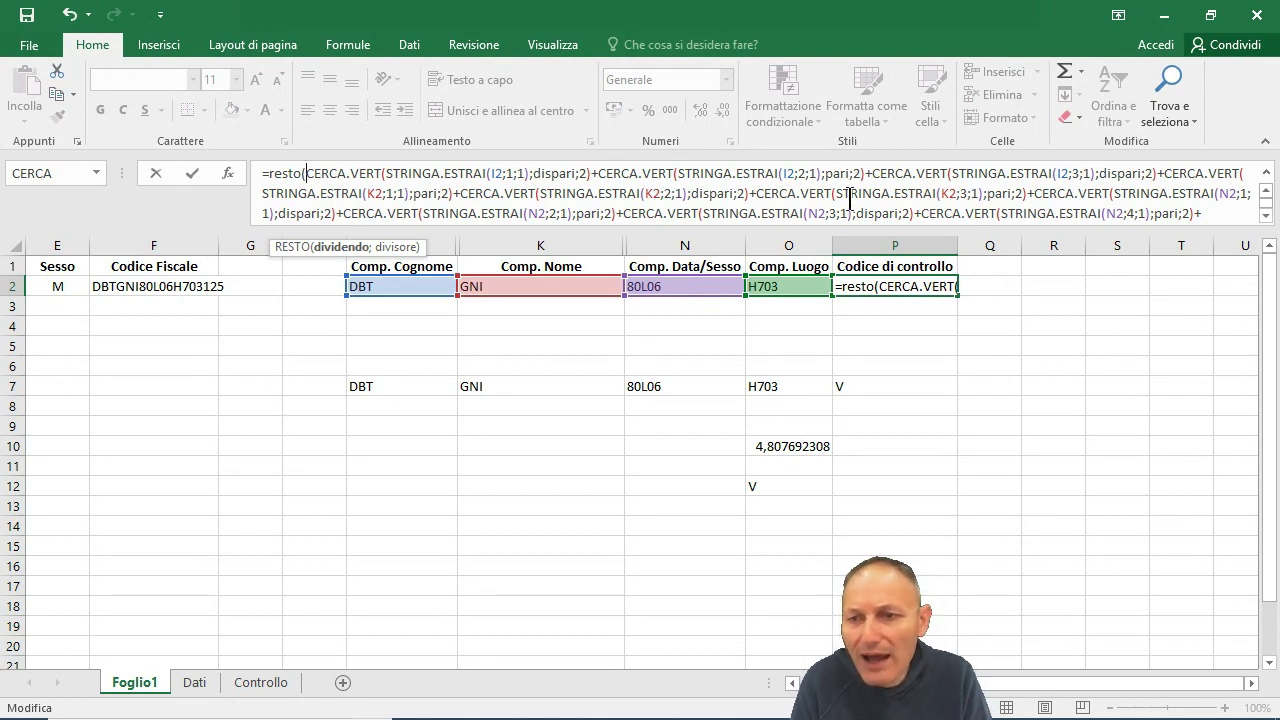
left_click(1266, 215)
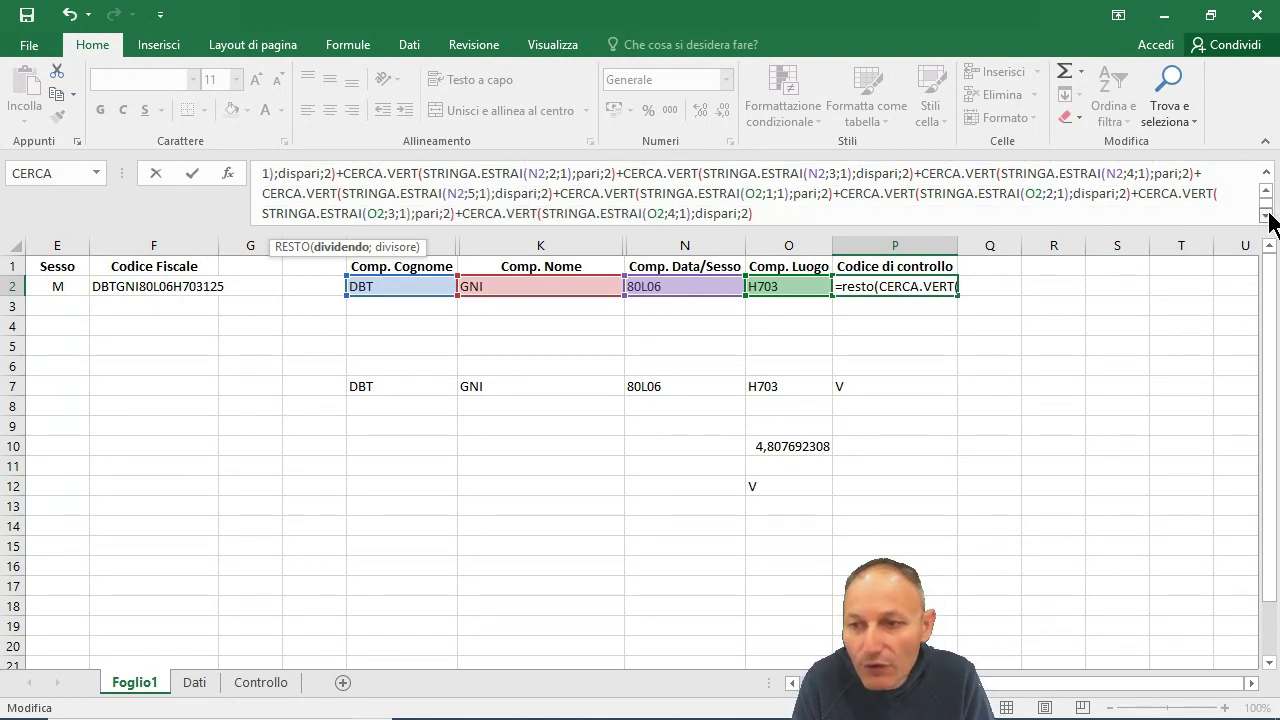
left_click(796, 217)
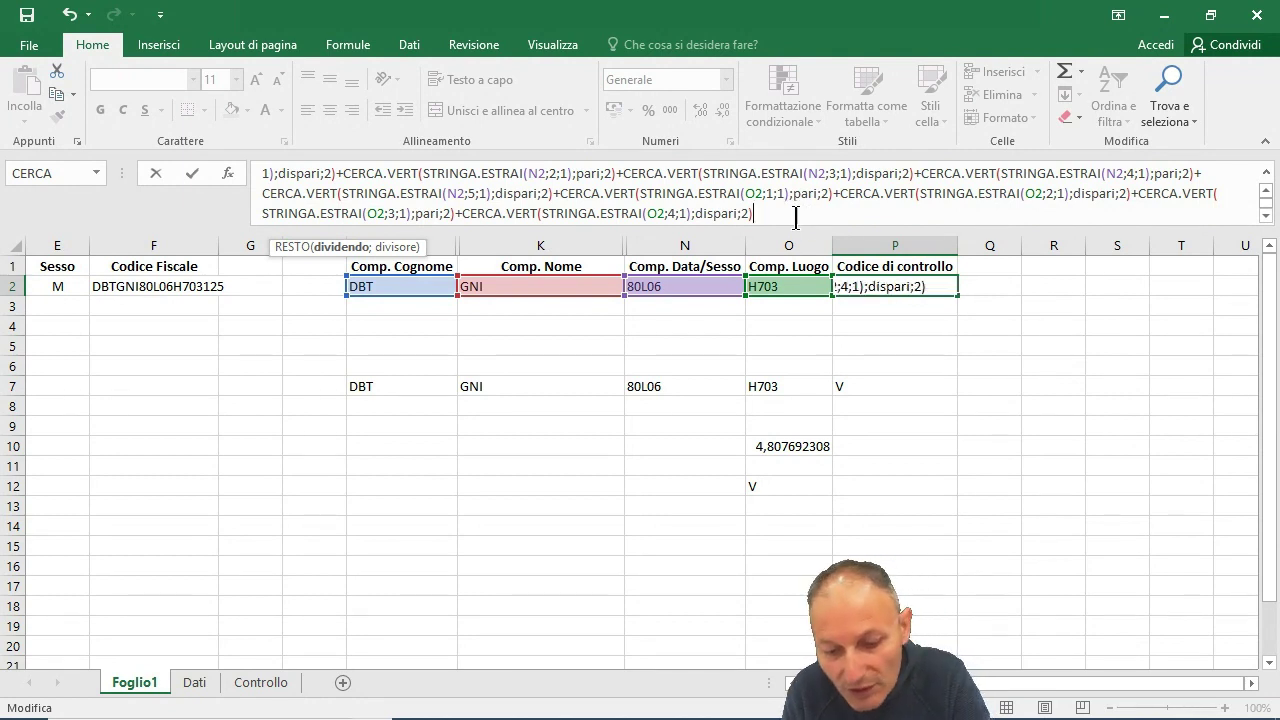
type(";")
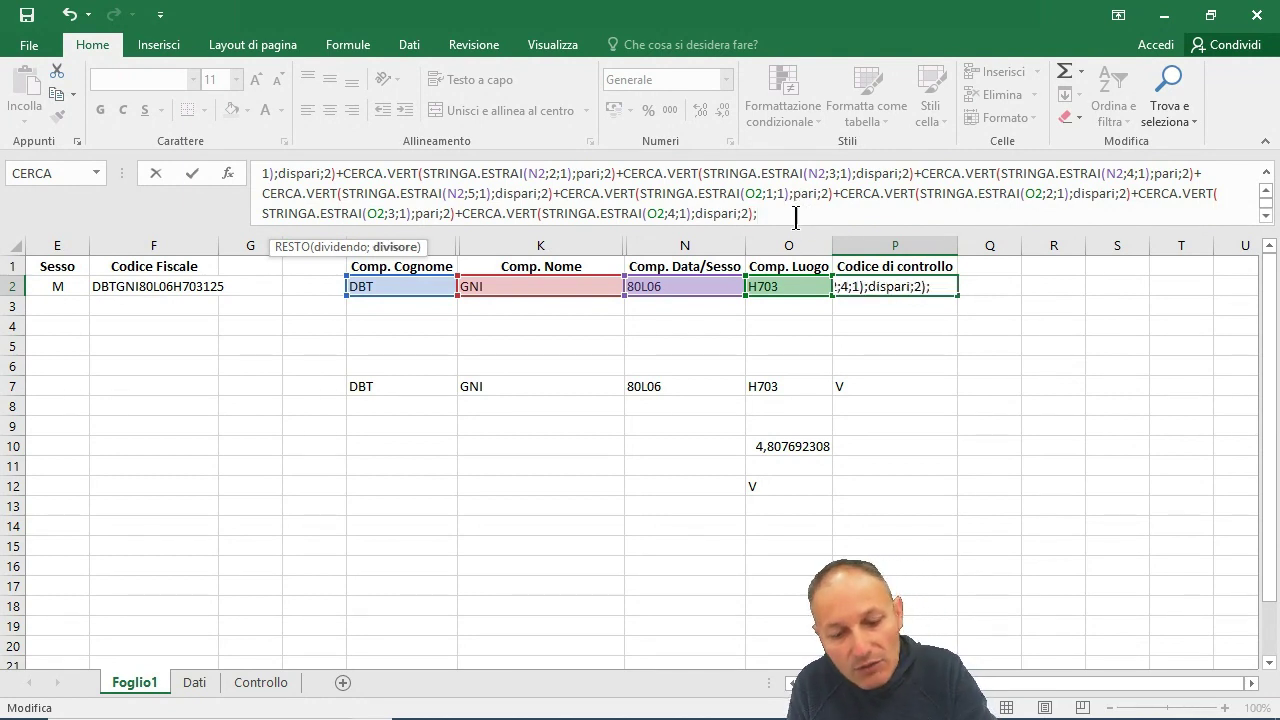
type("26")
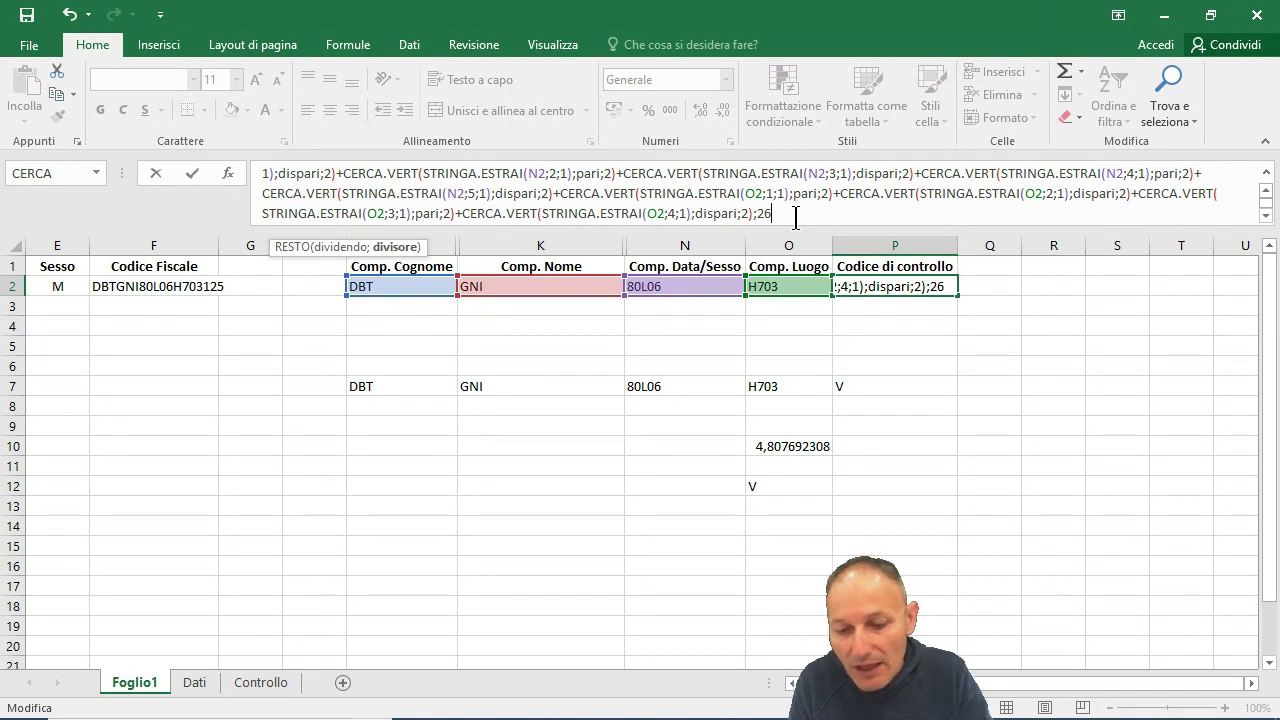
type(")")
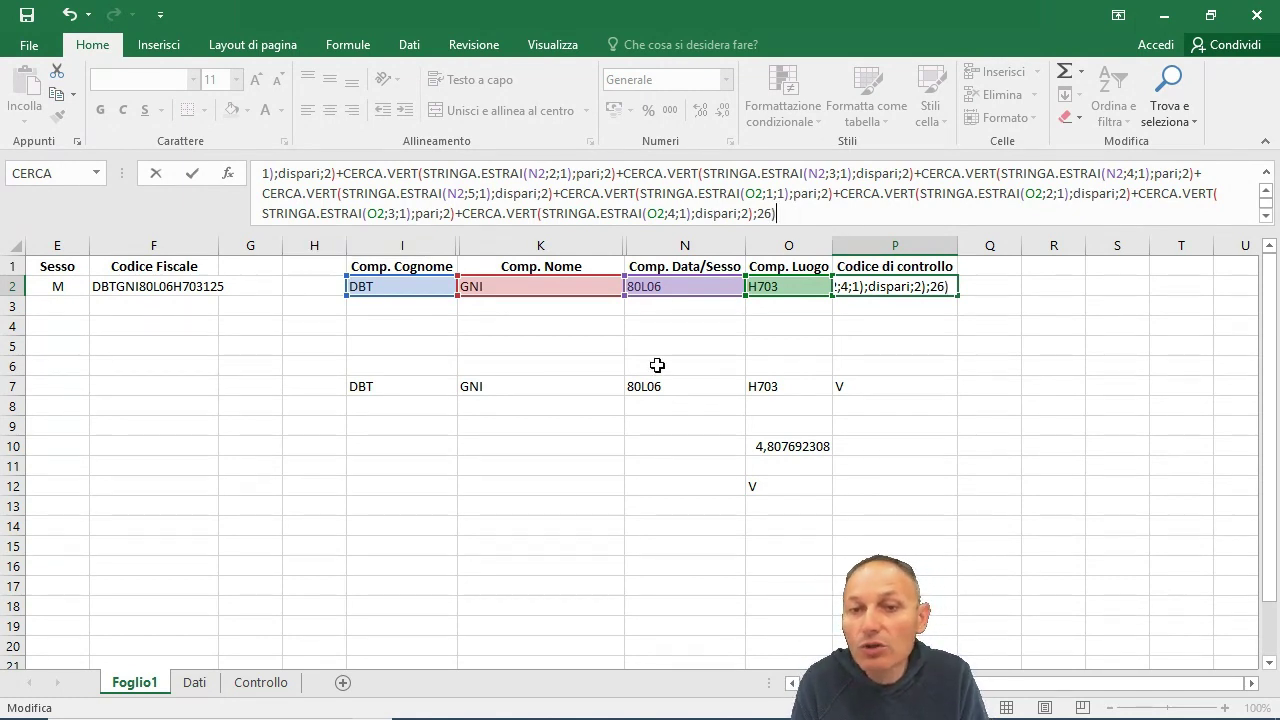
key("Return")
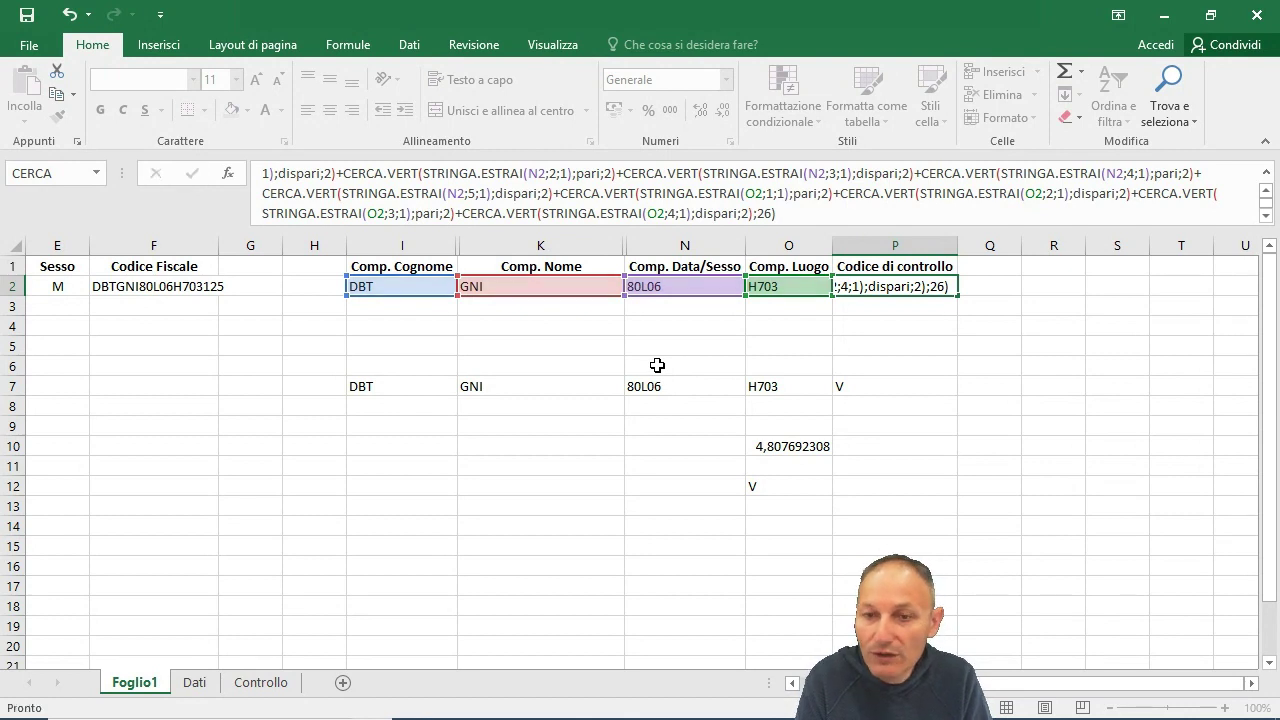
Step: Wrap P2's RESTO formula in TESTO(…;0), turning the remainder 21 into text
left_click(903, 289)
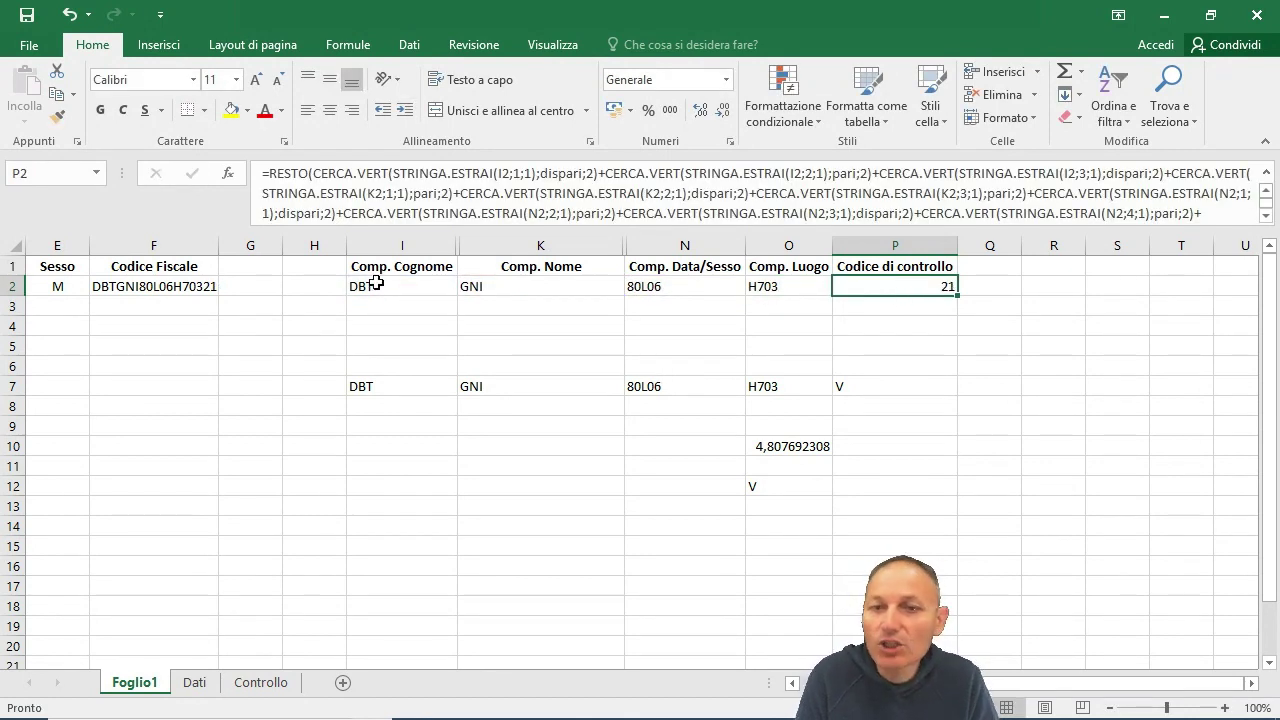
left_click(262, 173)
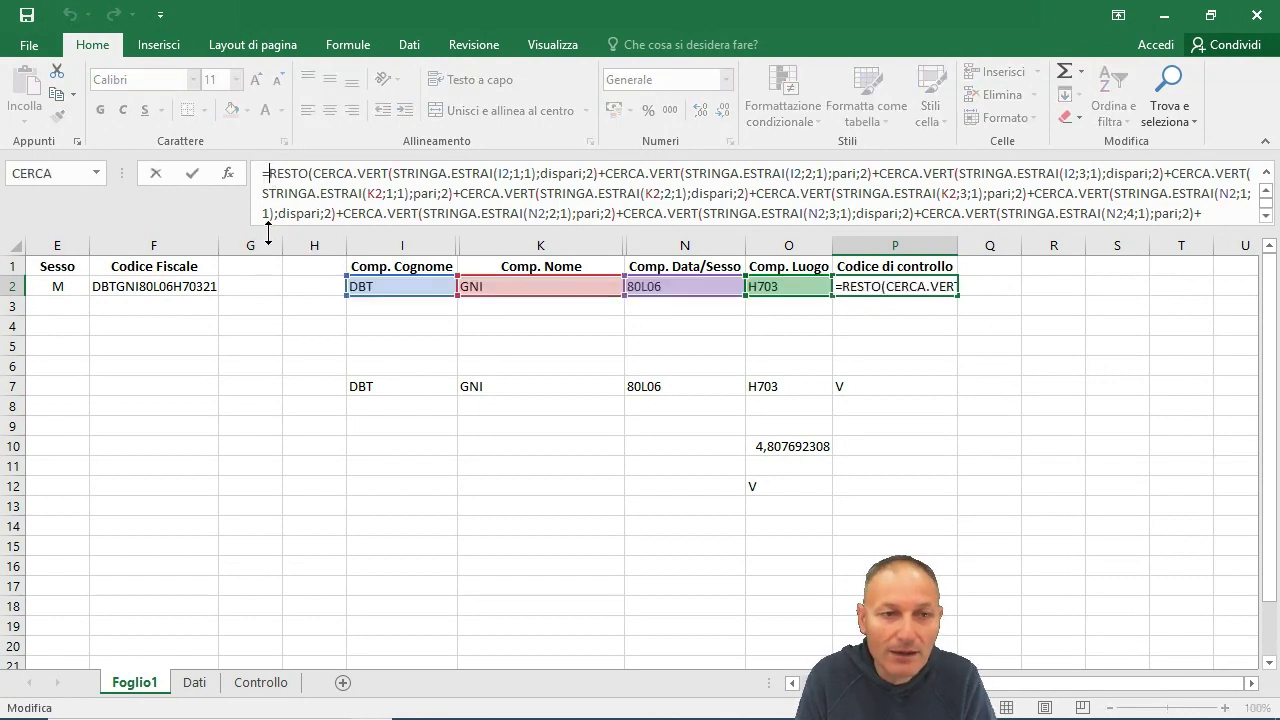
type("tes")
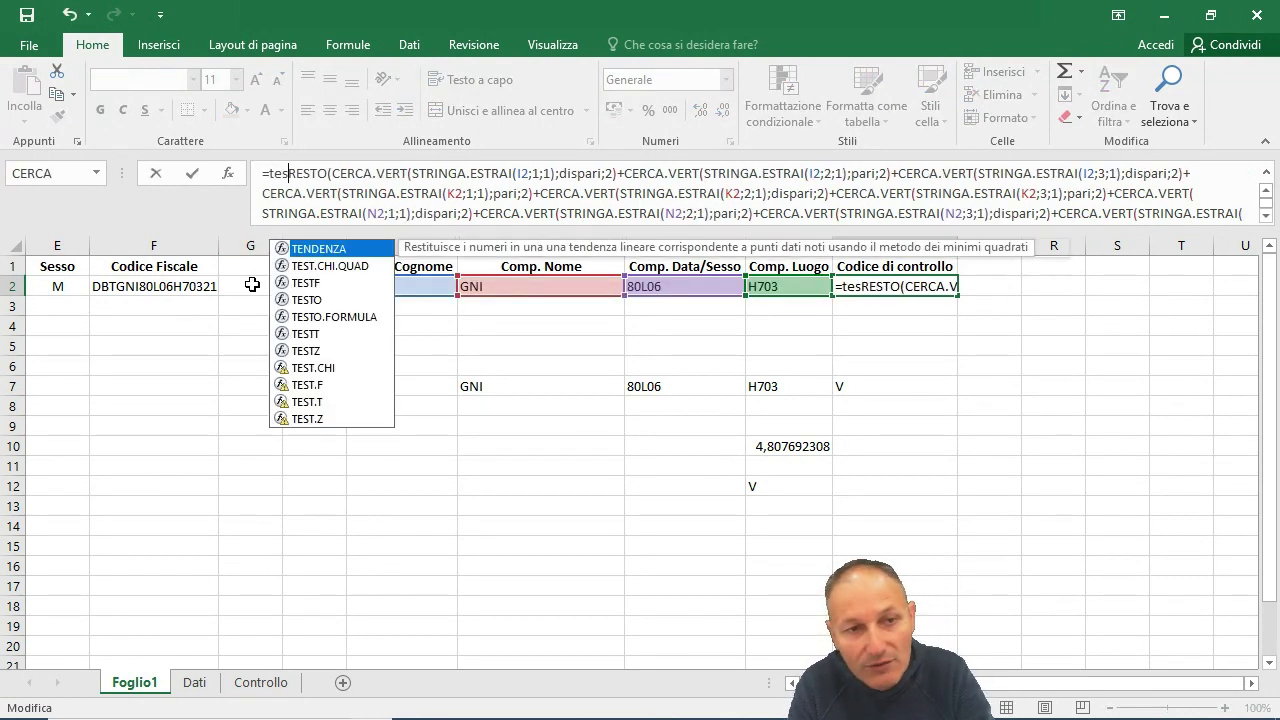
type("to")
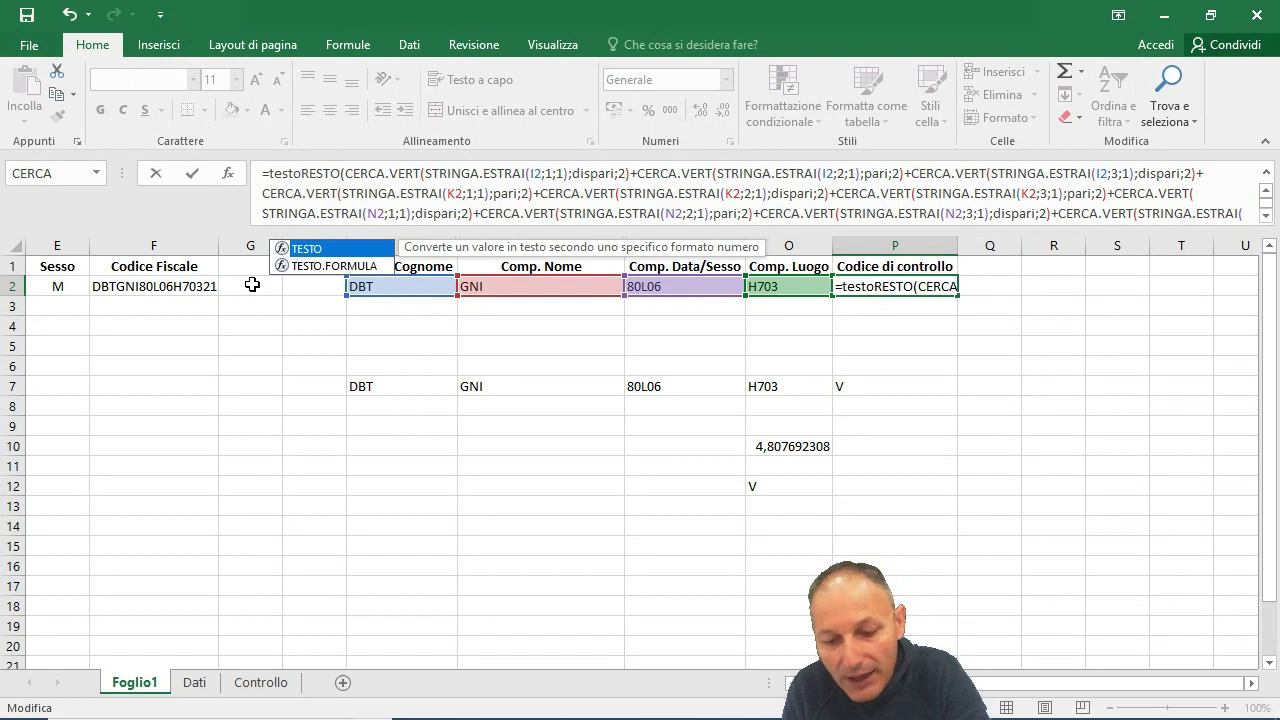
type("(")
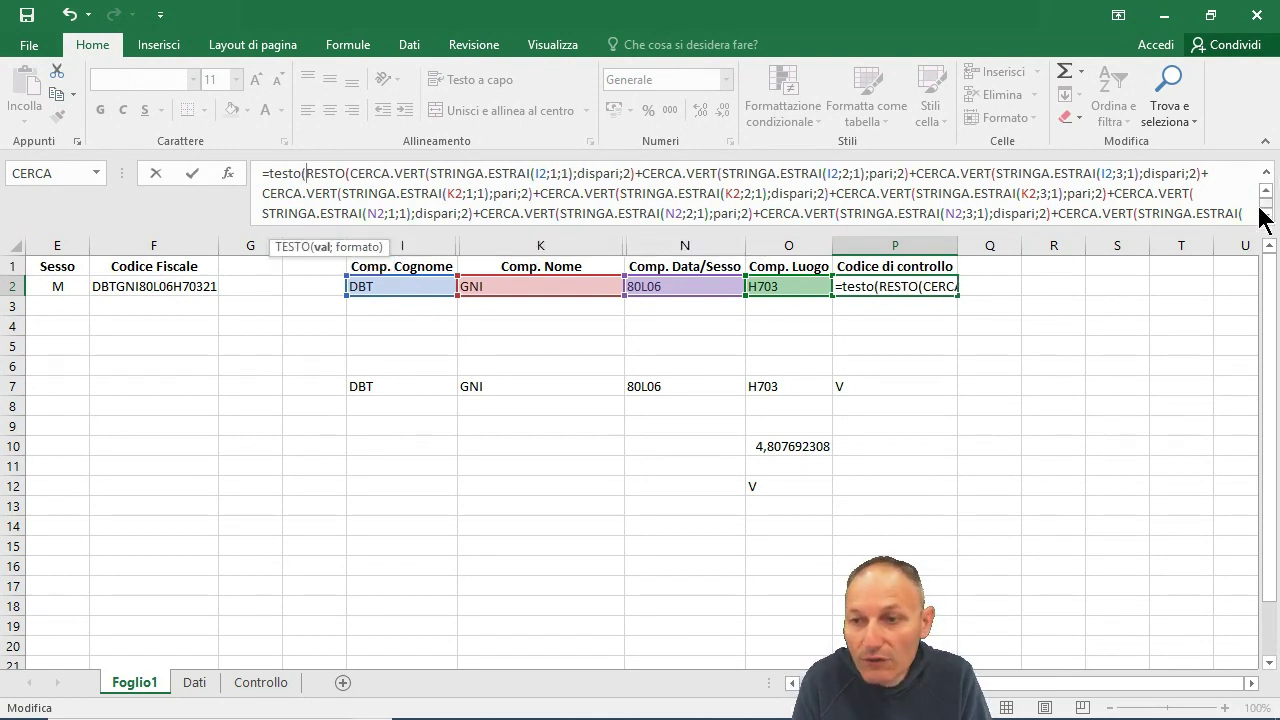
left_click(1265, 215)
left_click(1265, 215)
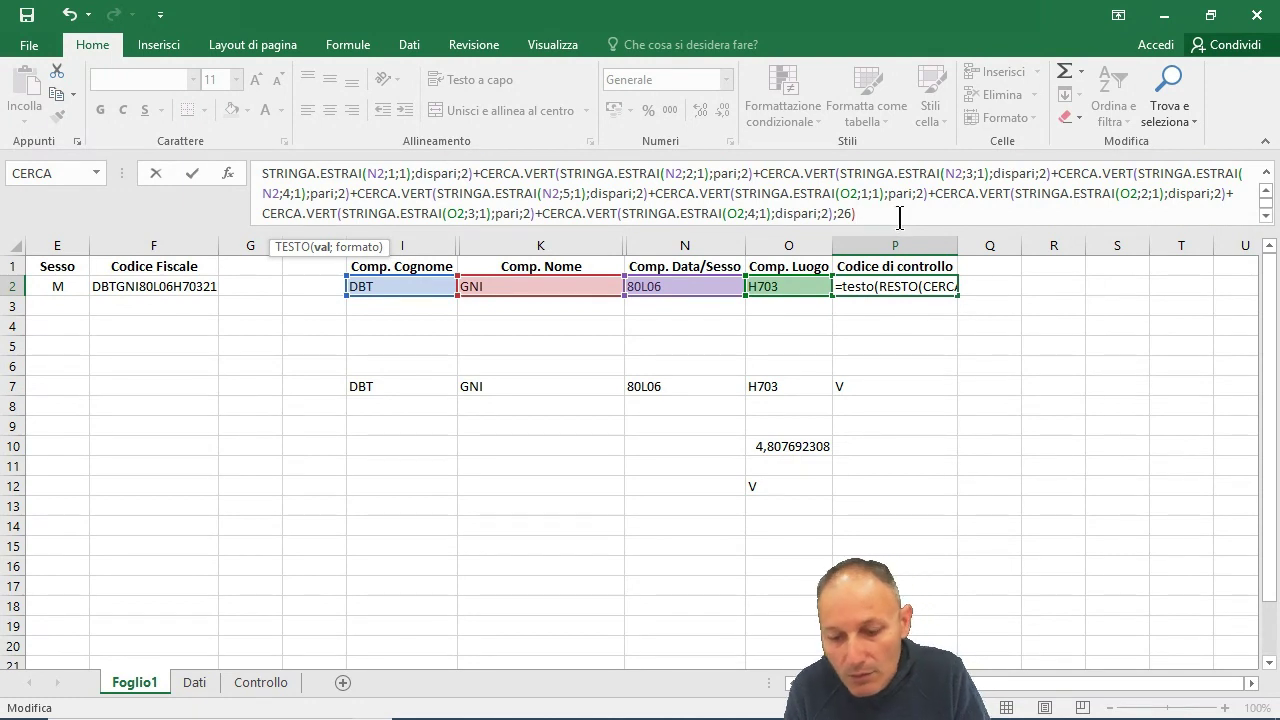
key("End")
type(";")
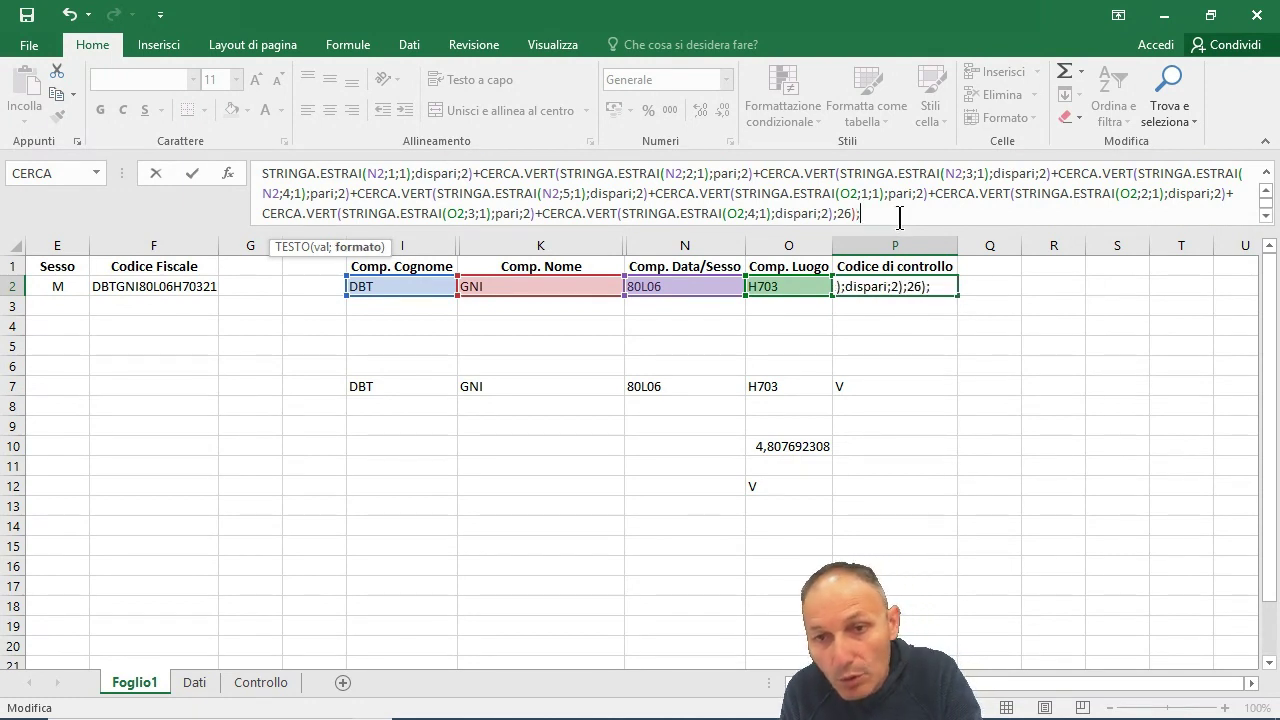
type("0")
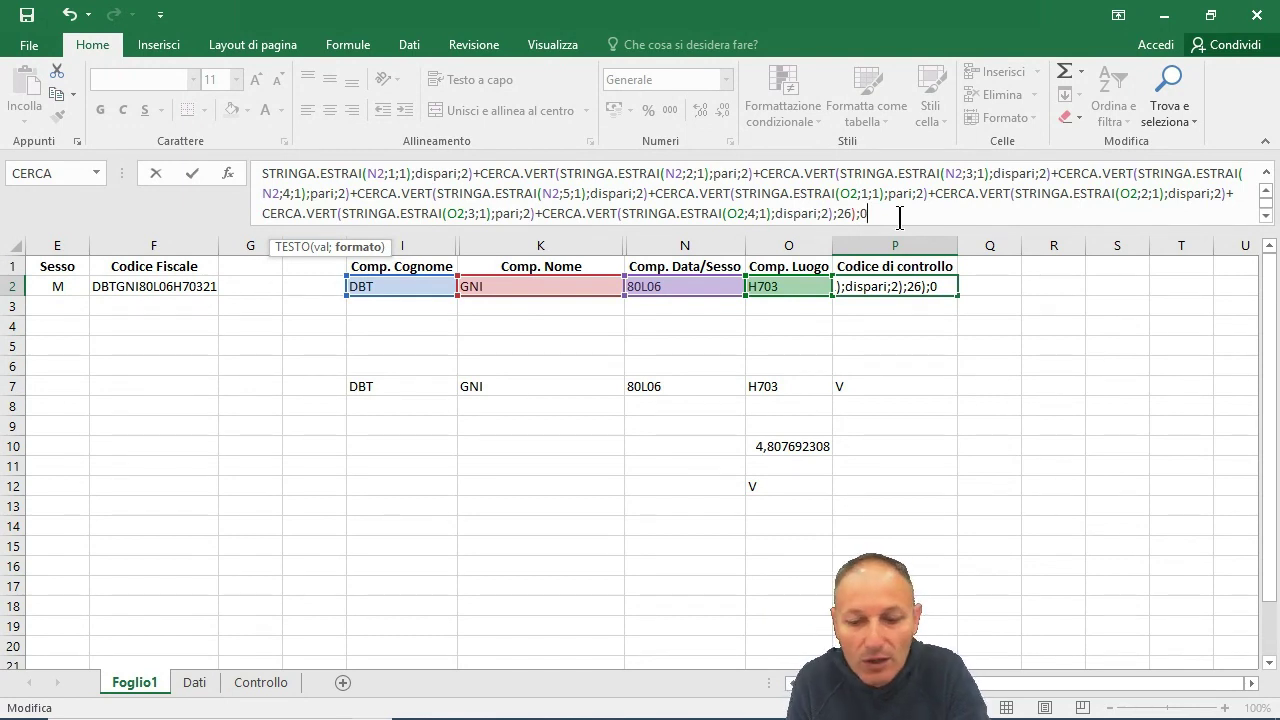
type(")")
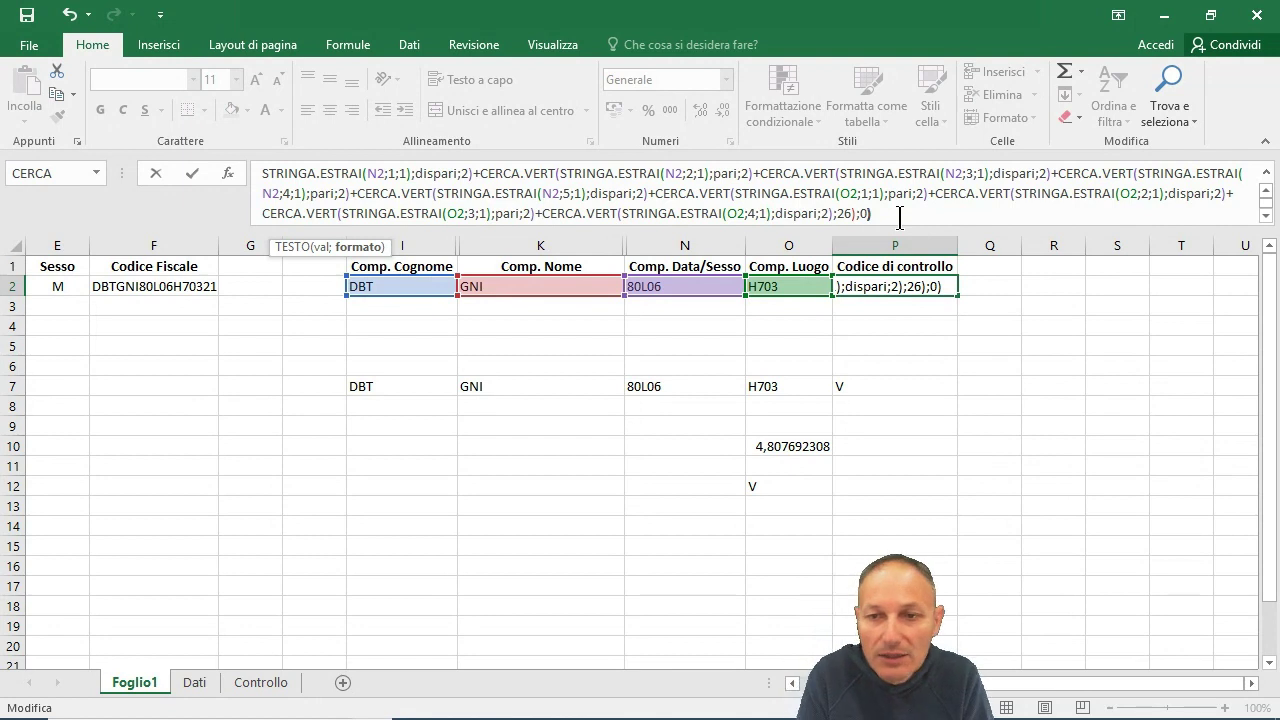
key("Return")
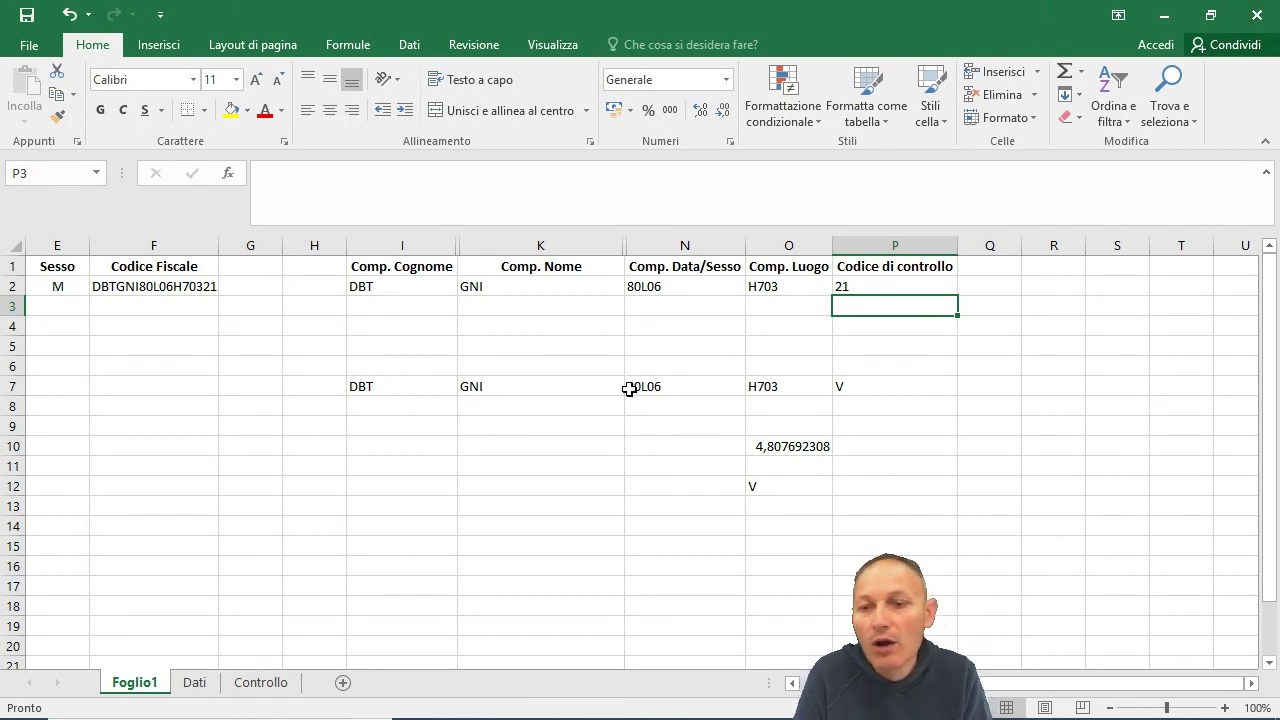
Step: Wrap P2's TESTO(RESTO(...;26);0) formula in CERCA.VERT(...;controllo;2) so it returns check letter V
left_click(876, 282)
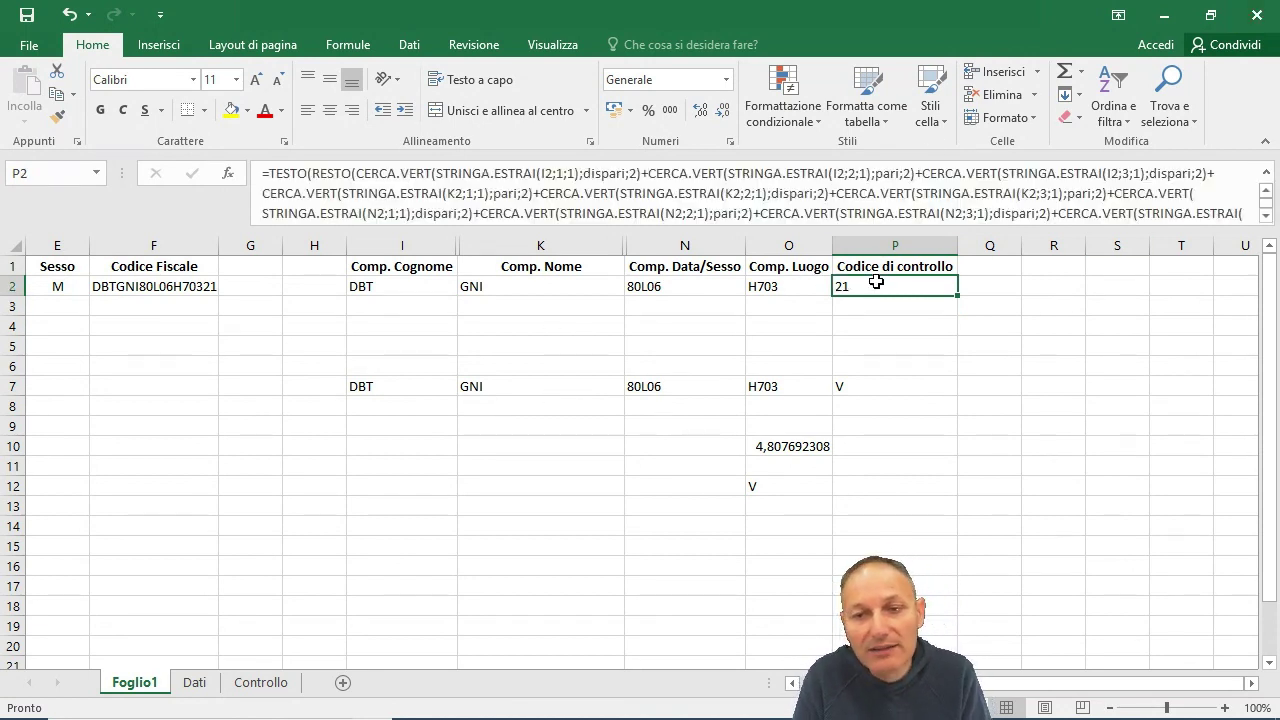
left_click(269, 173)
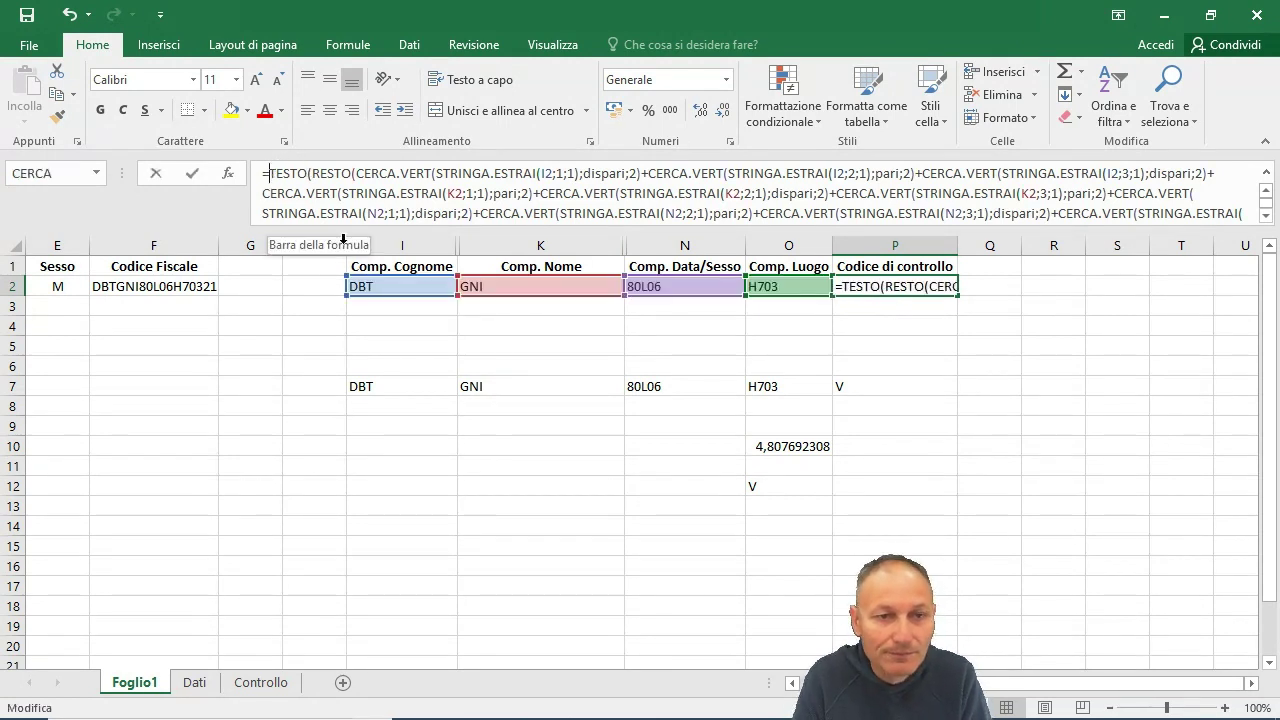
type("cerca")
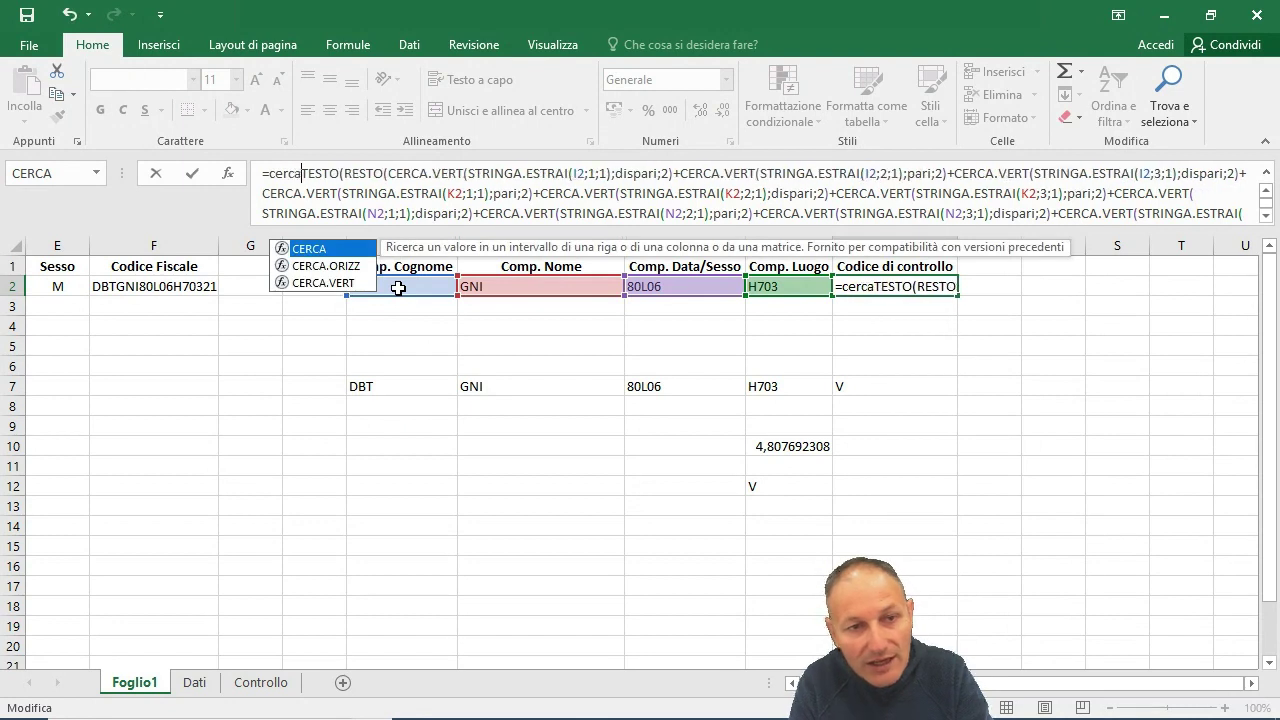
double_click(306, 283)
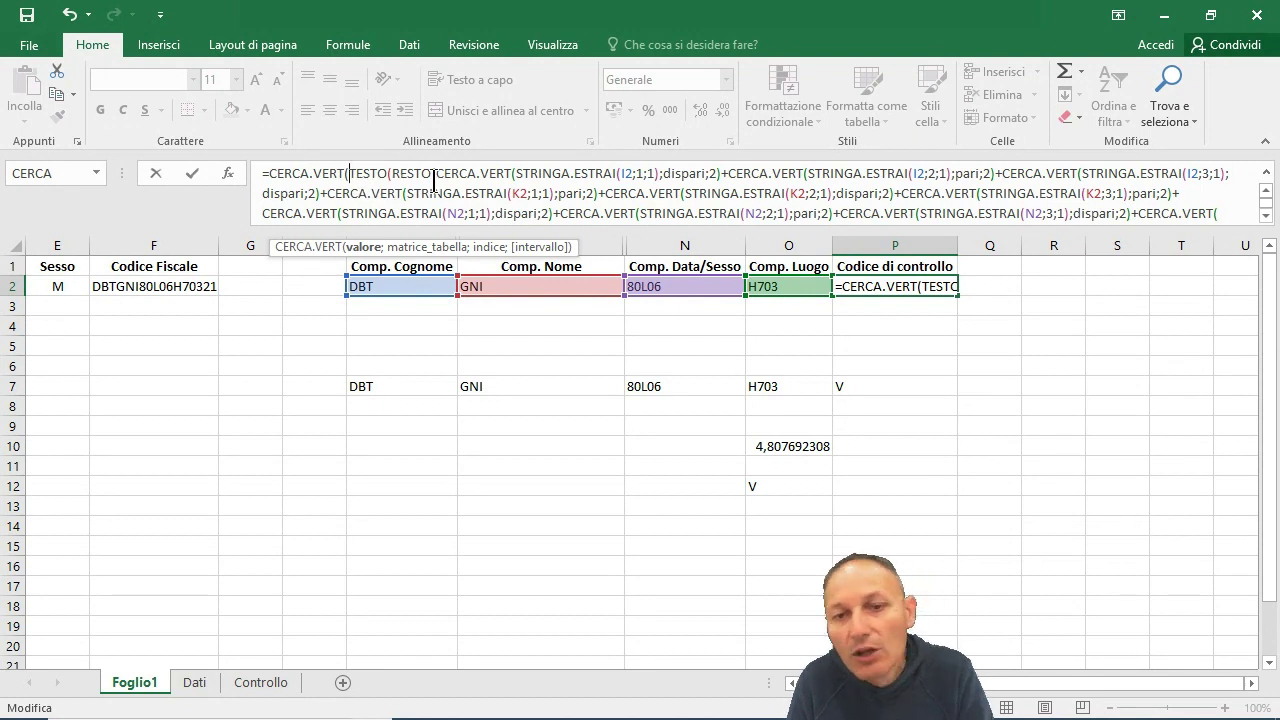
left_click(1265, 216)
left_click(1265, 216)
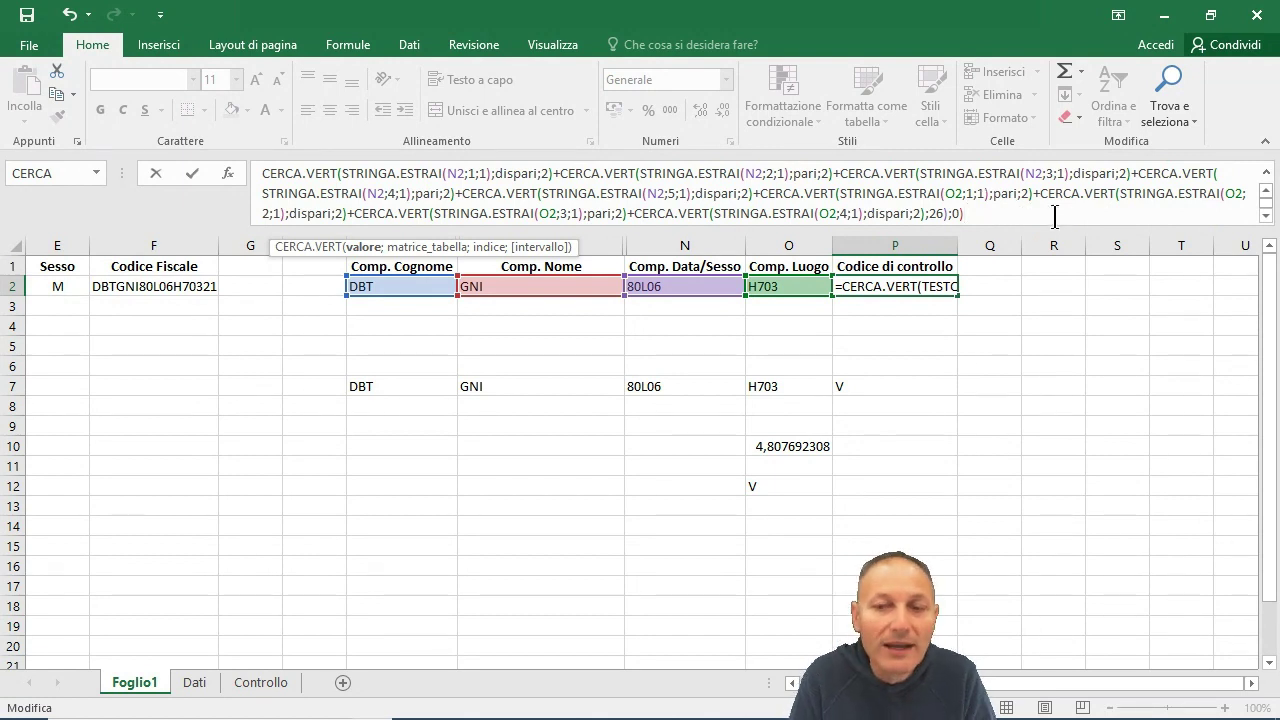
left_click(1096, 216)
type(";")
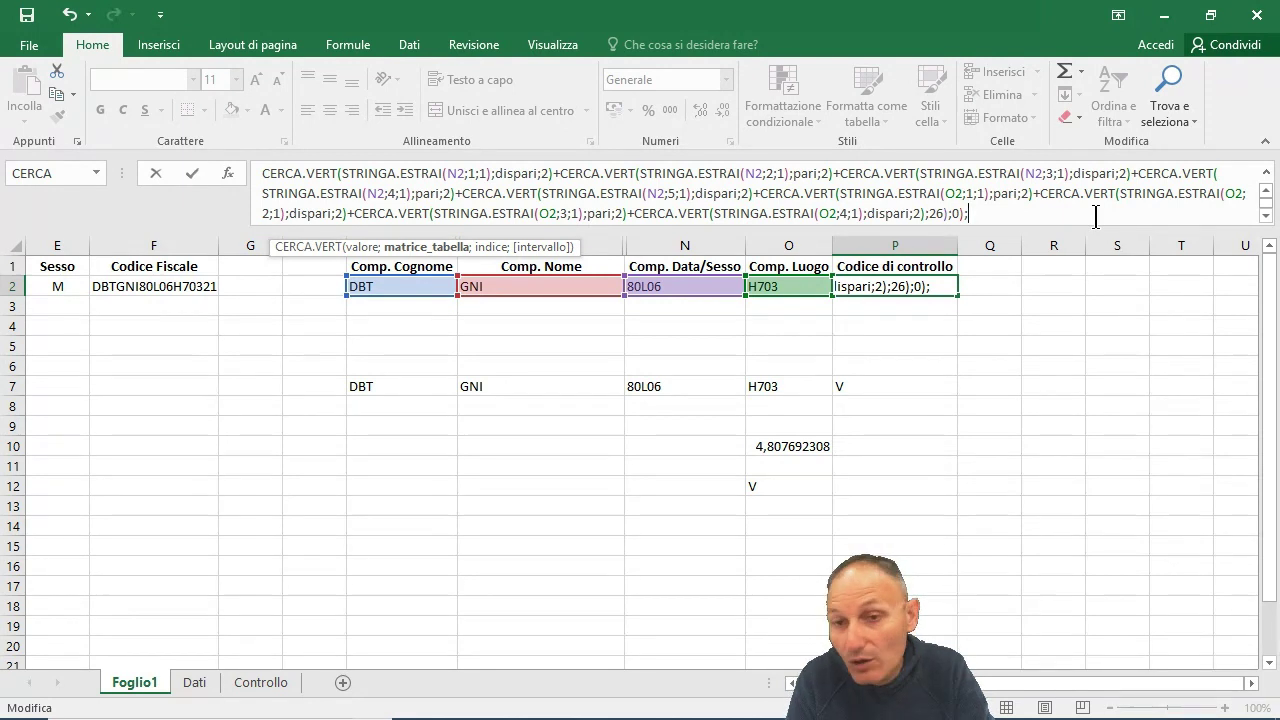
type("control")
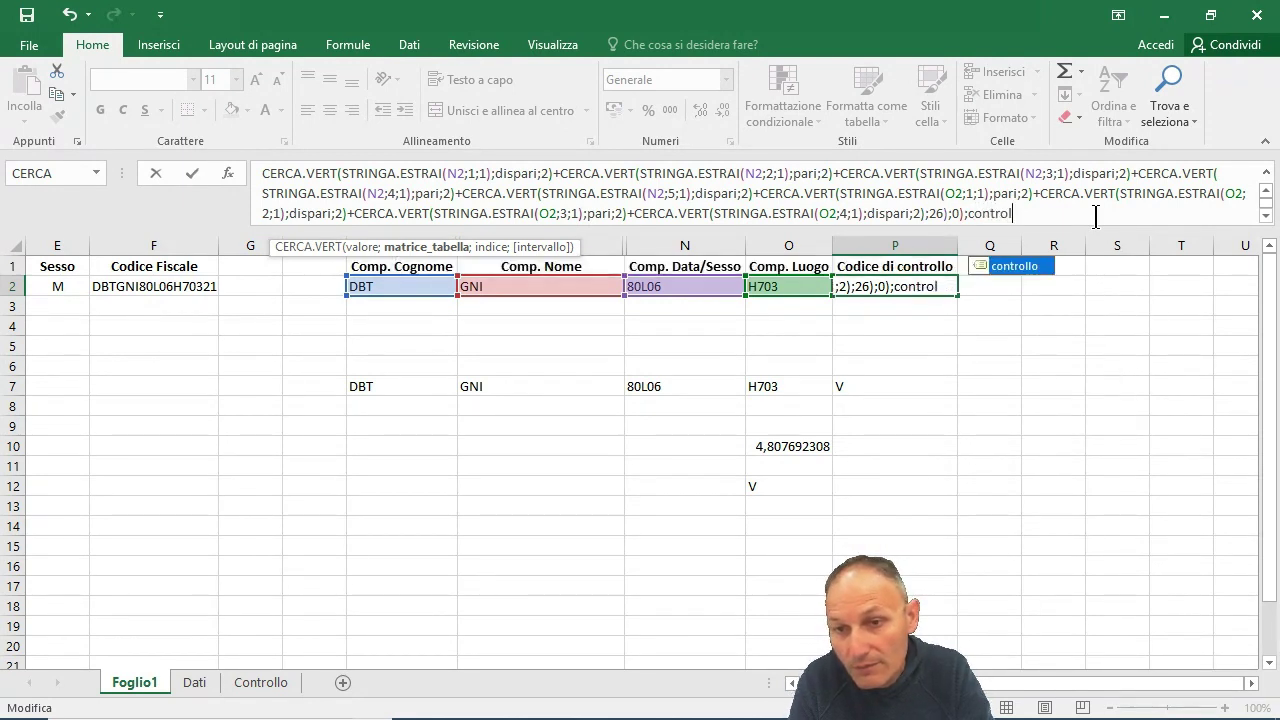
type("lo;")
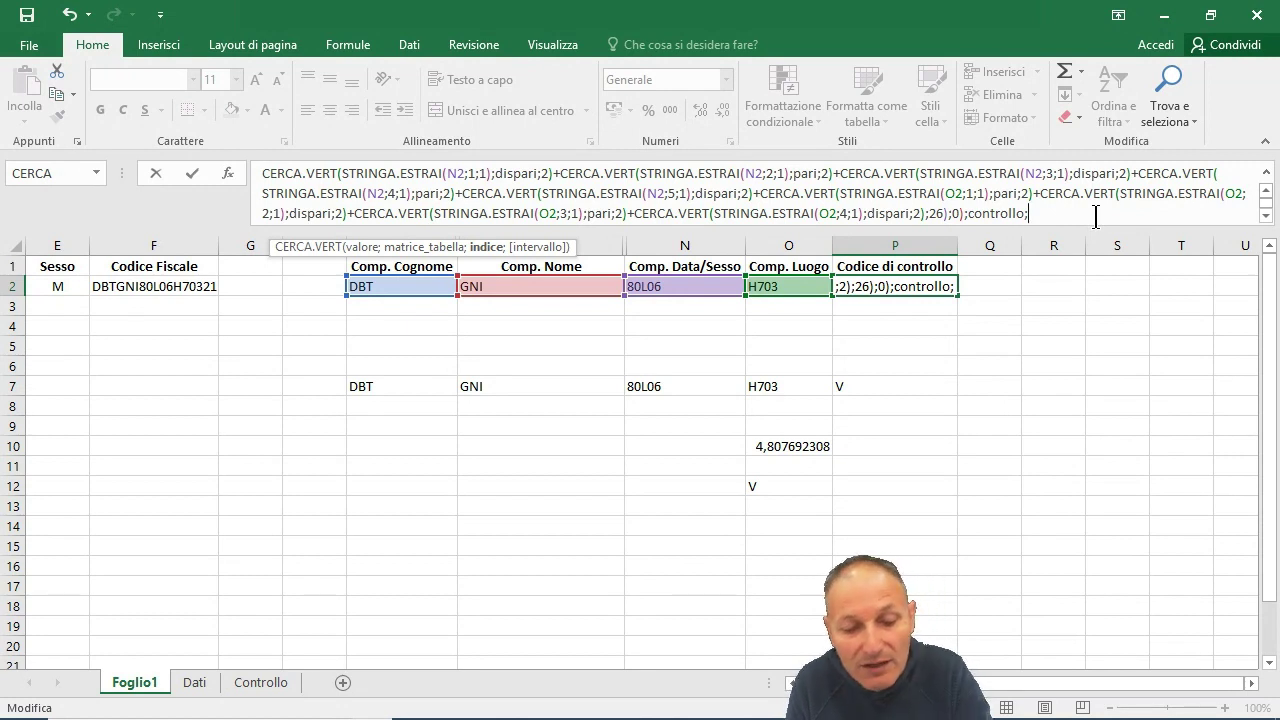
type("2")
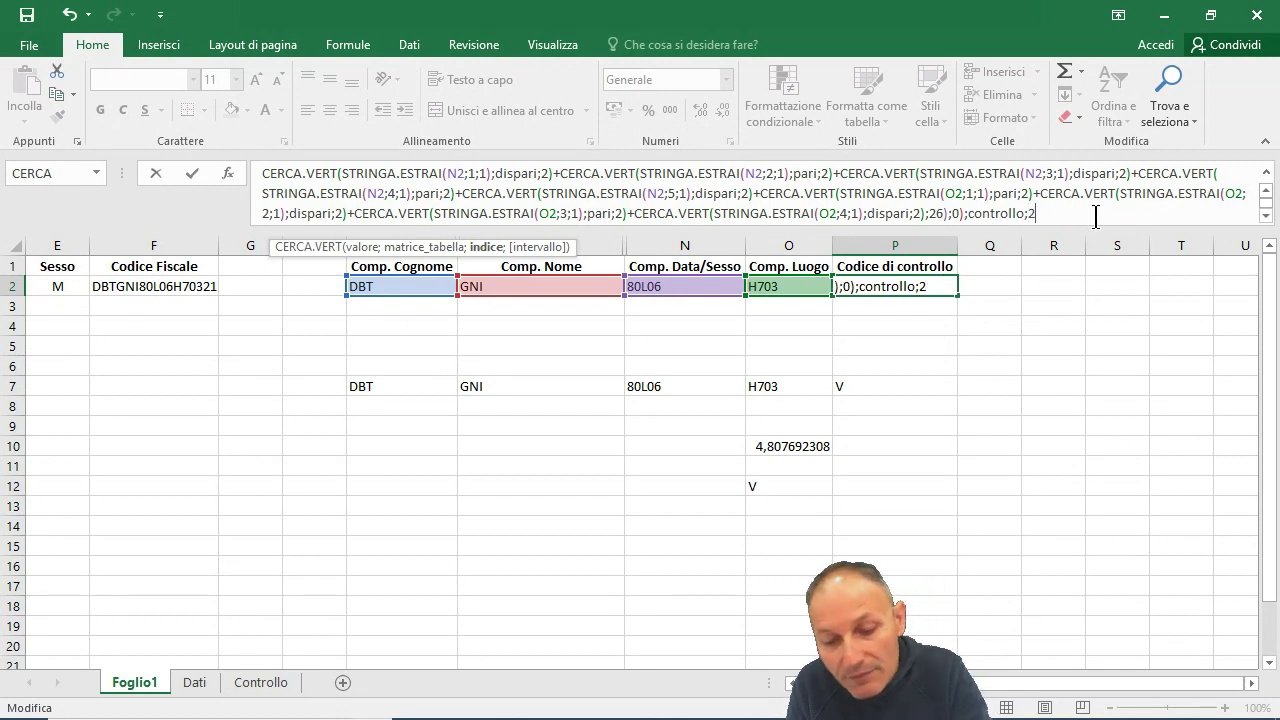
type(")")
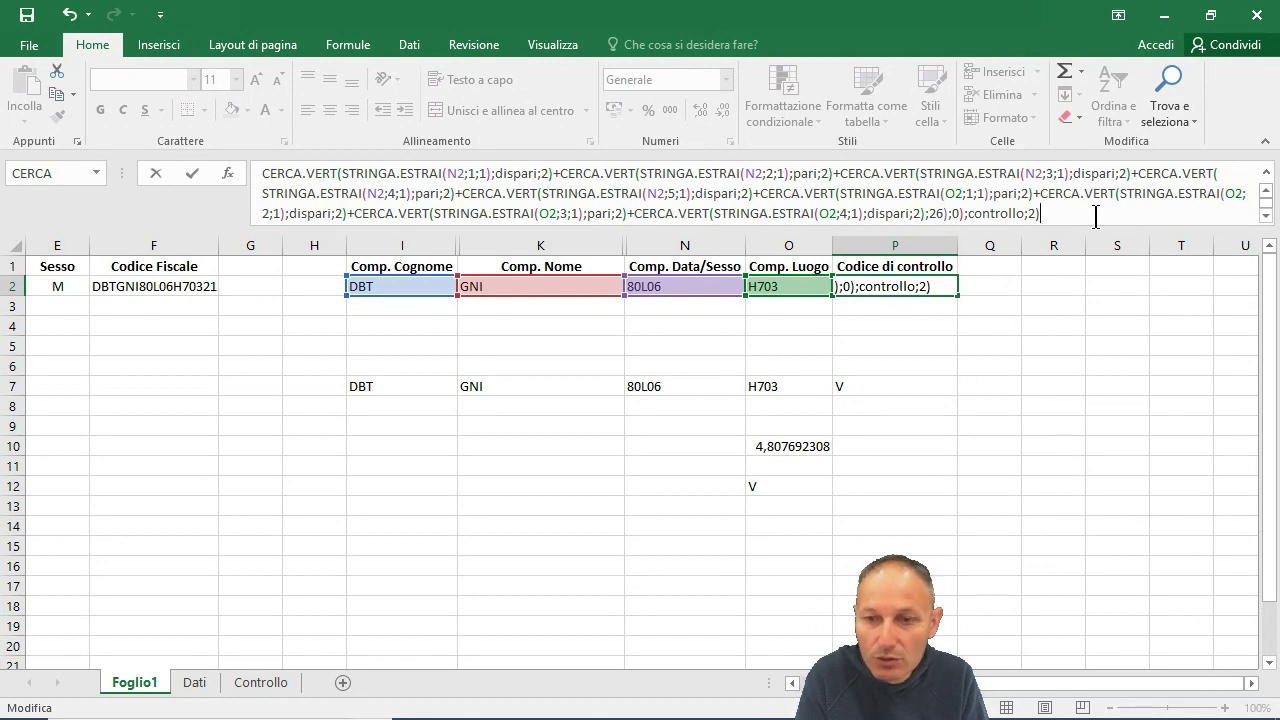
key("Return")
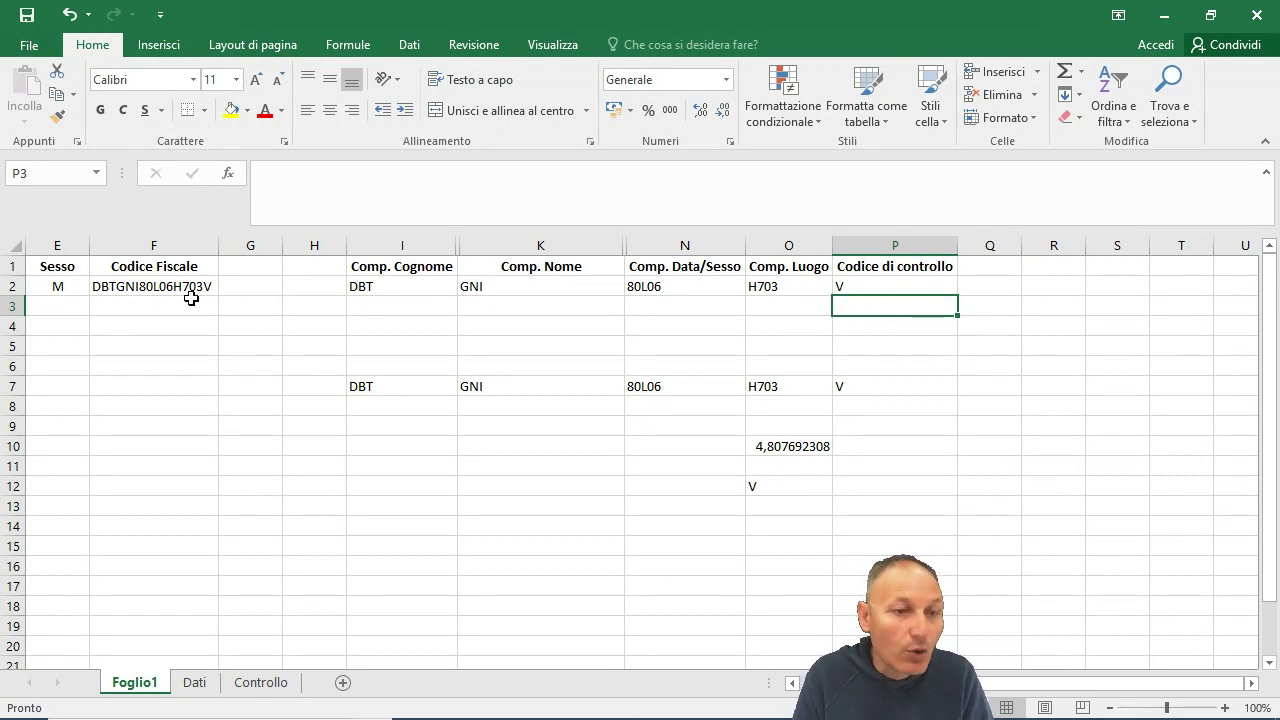
Step: Select F3 in the fiscal code column, then move back toward column A to view the record
left_click(111, 304)
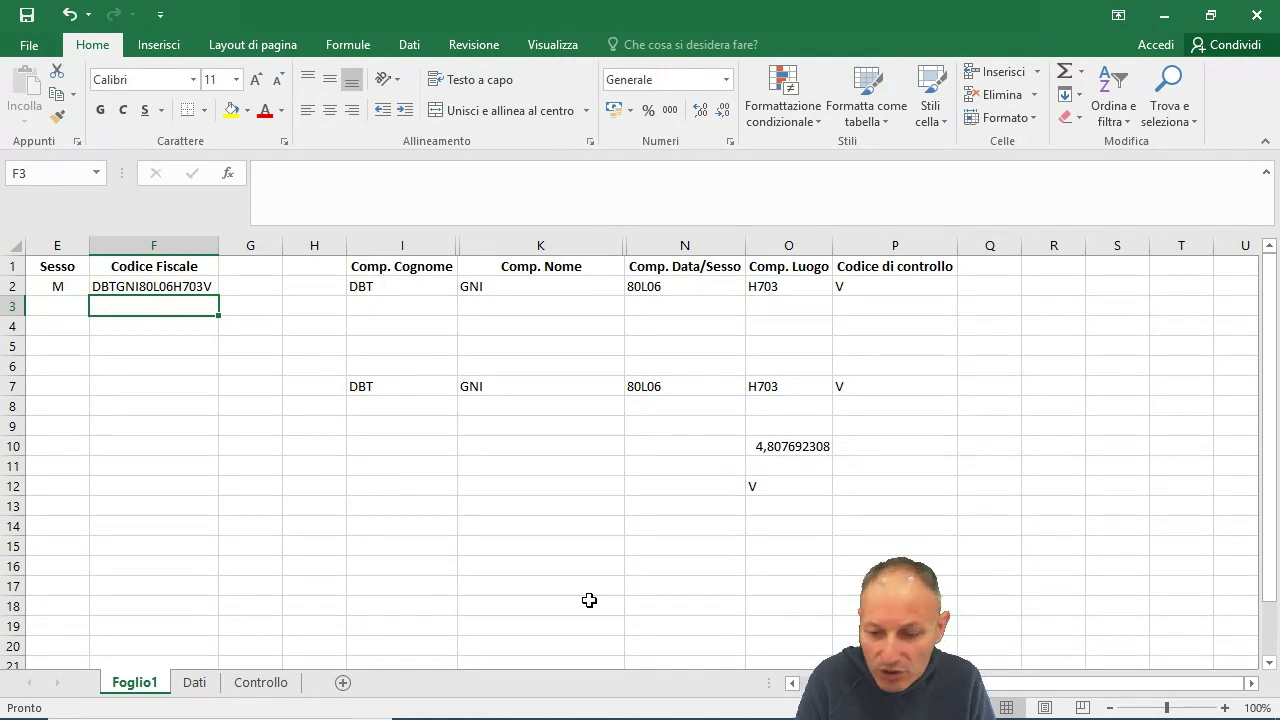
key("Left")
key("Left")
key("Left")
key("Left")
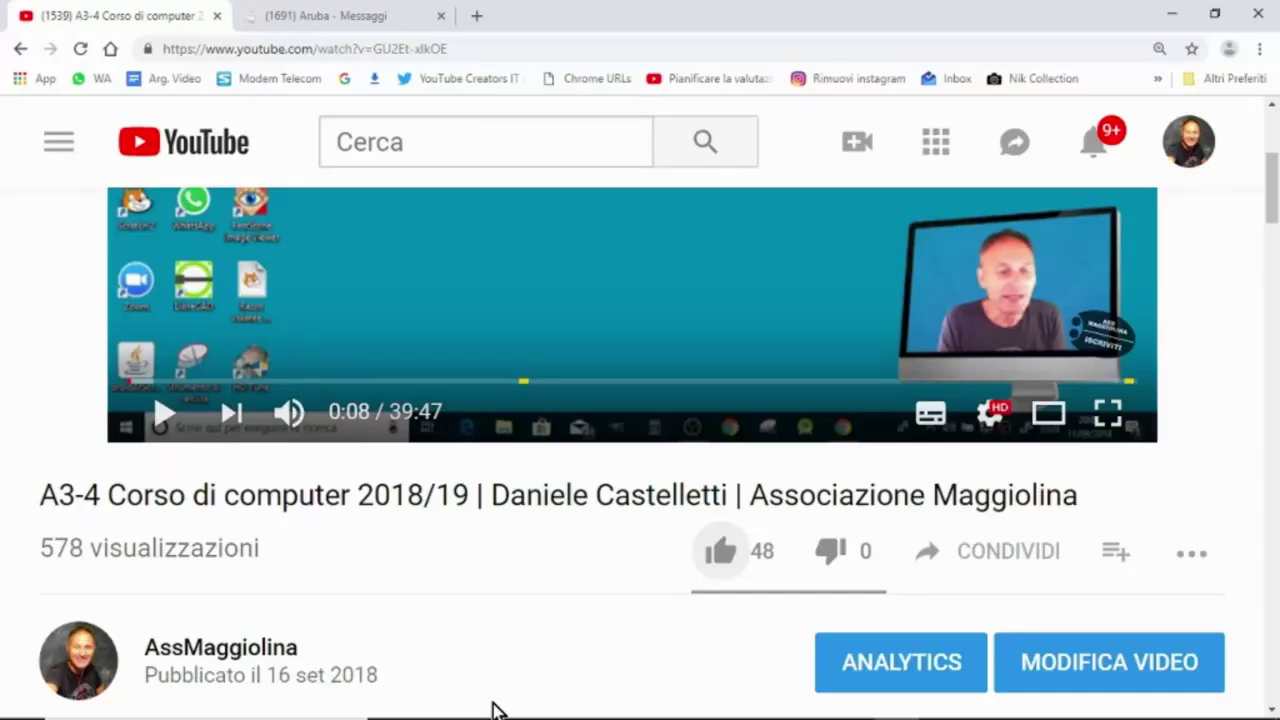
Step: Like the lesson video, subscribe to the AssMaggiolina channel, and turn on all its notifications
left_click(720, 556)
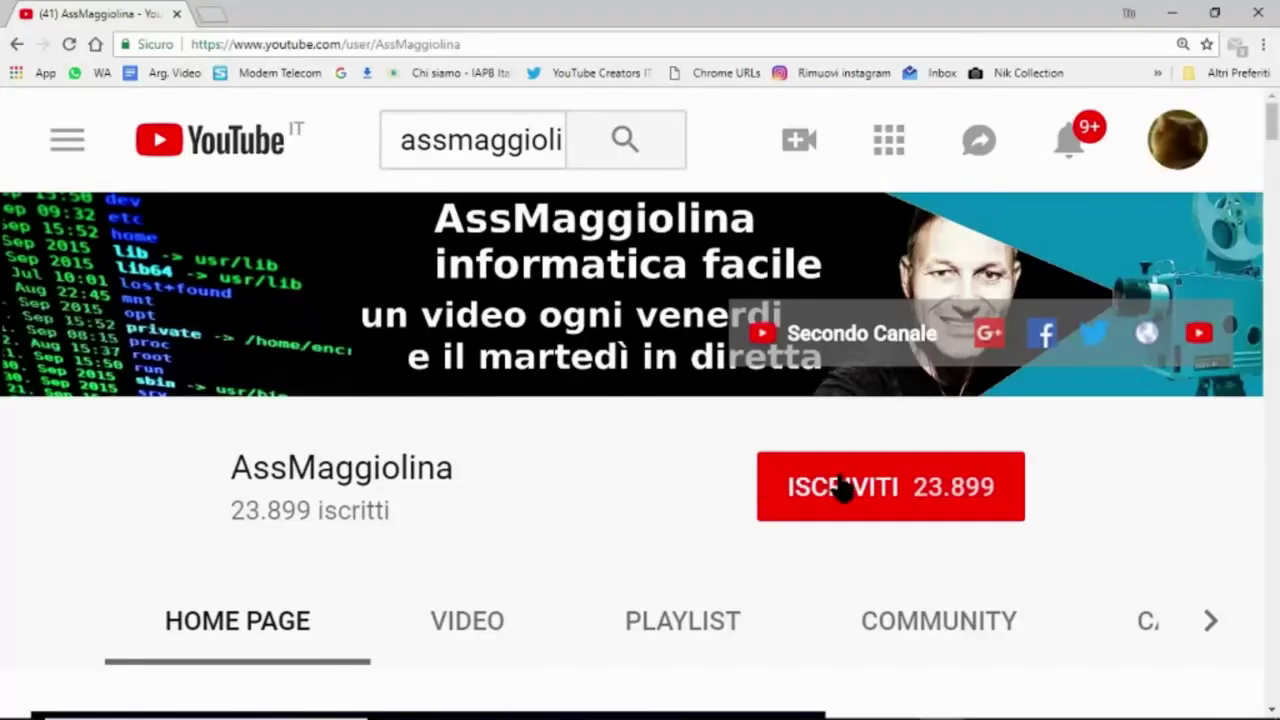
left_click(853, 497)
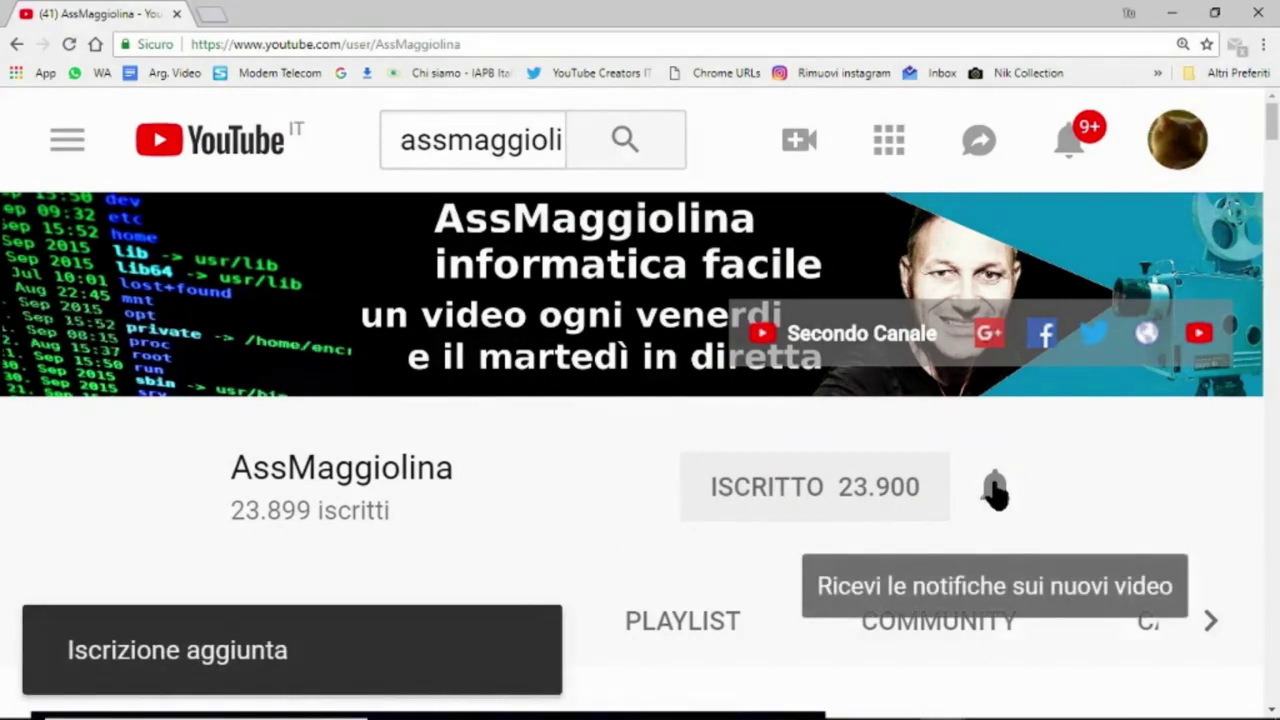
left_click(995, 490)
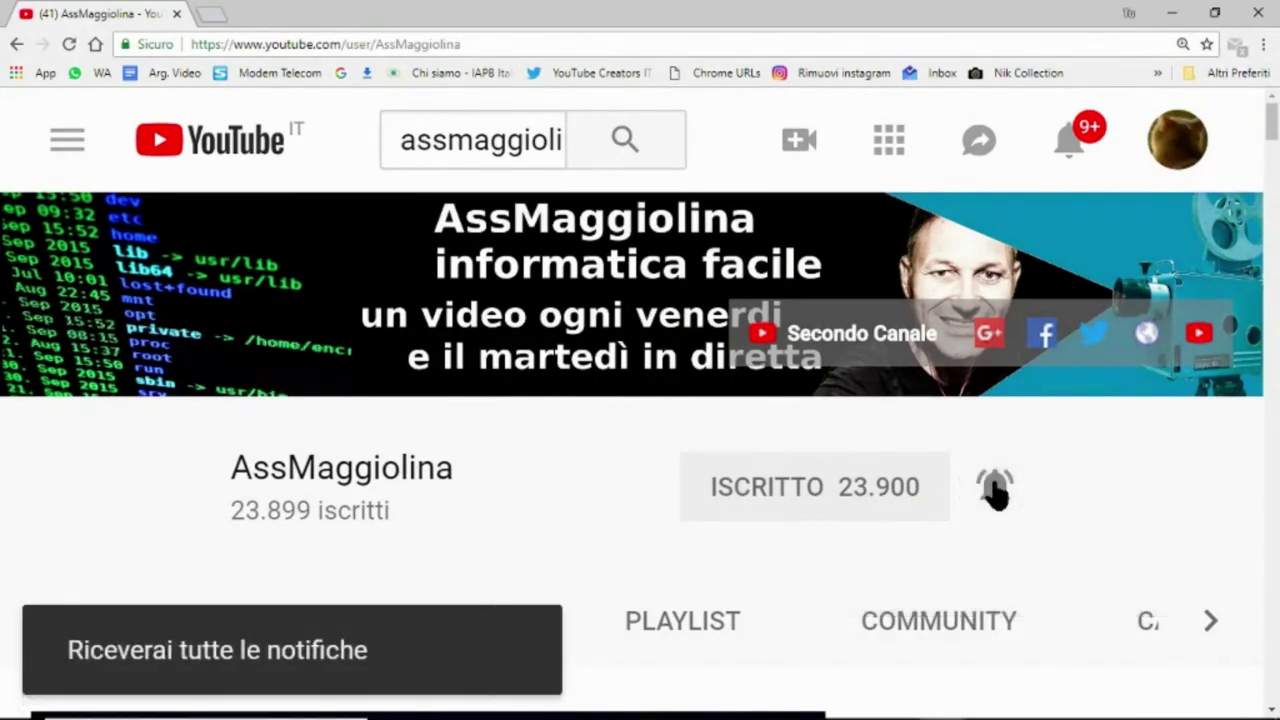